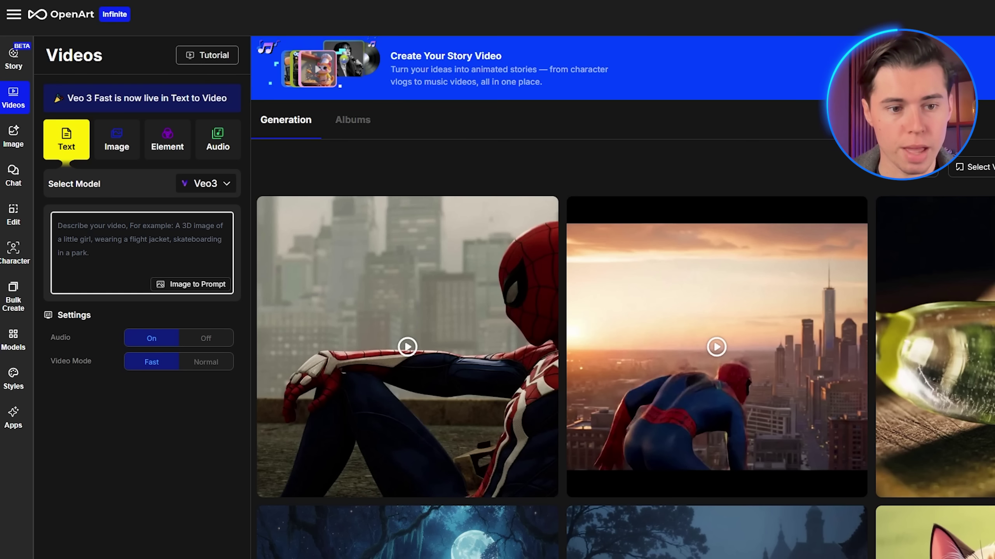
- Paste the prepared prompt into the video description and set video creation to Text mode
key(ctrl+v)
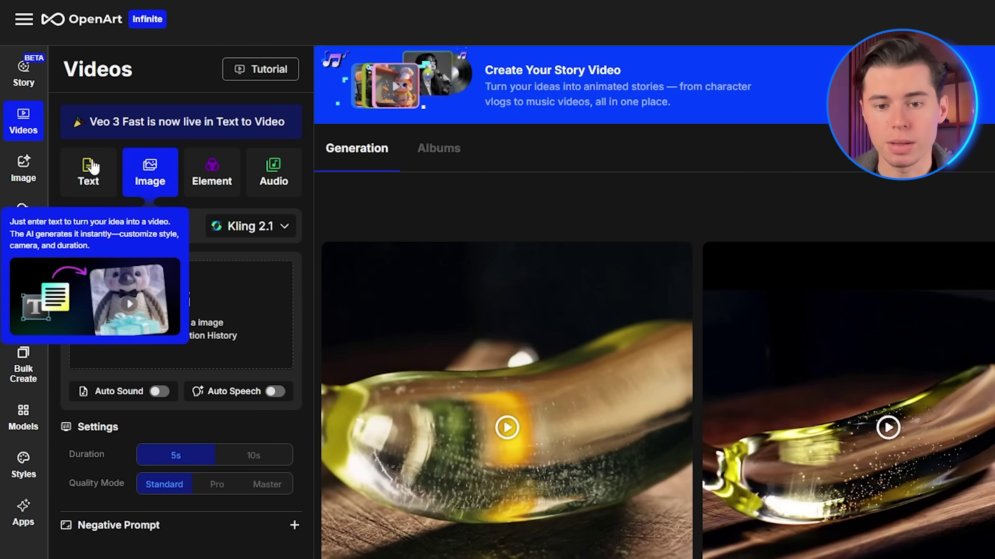
click(76, 175)
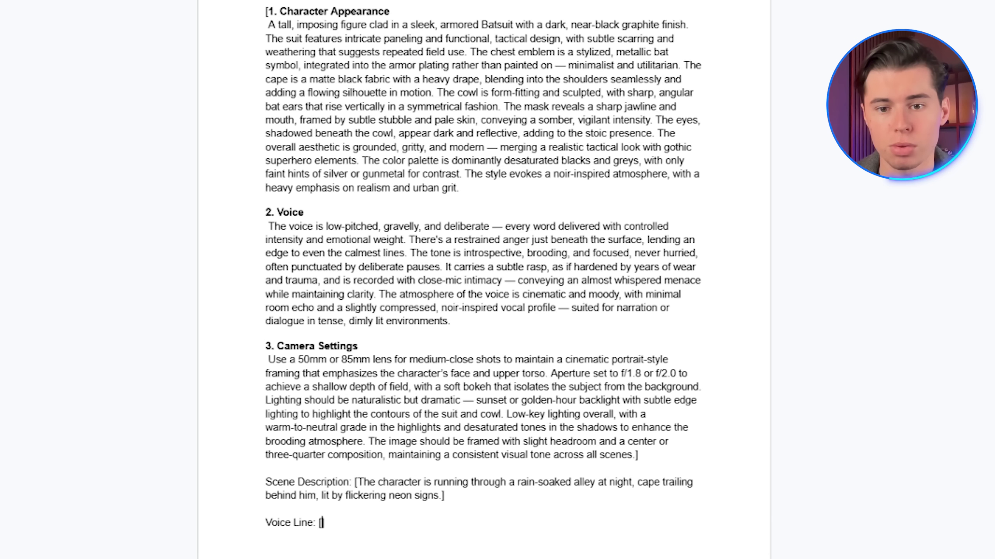
- Write the voice line "I don't run from the" below the scene description in the prompt document
text(I do)
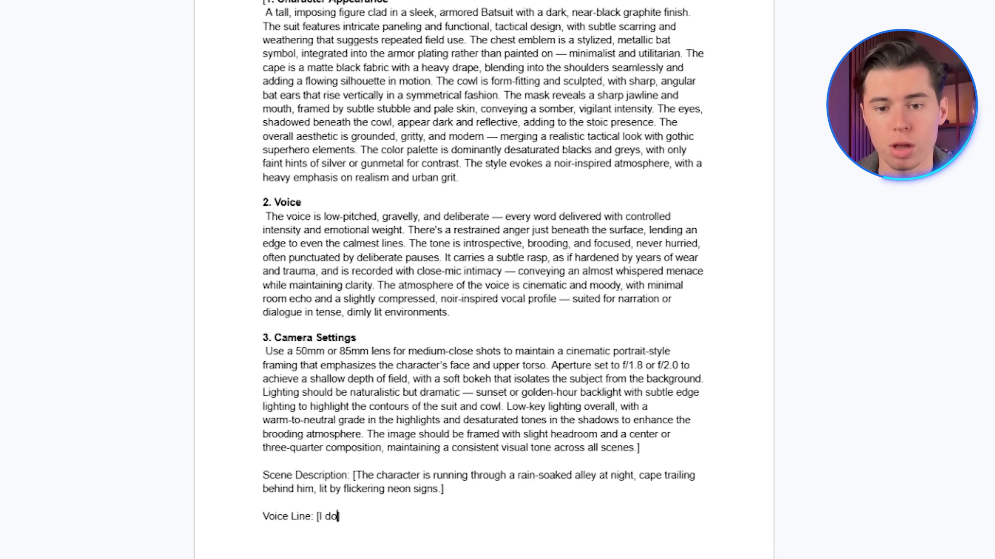
text(n't run from the)
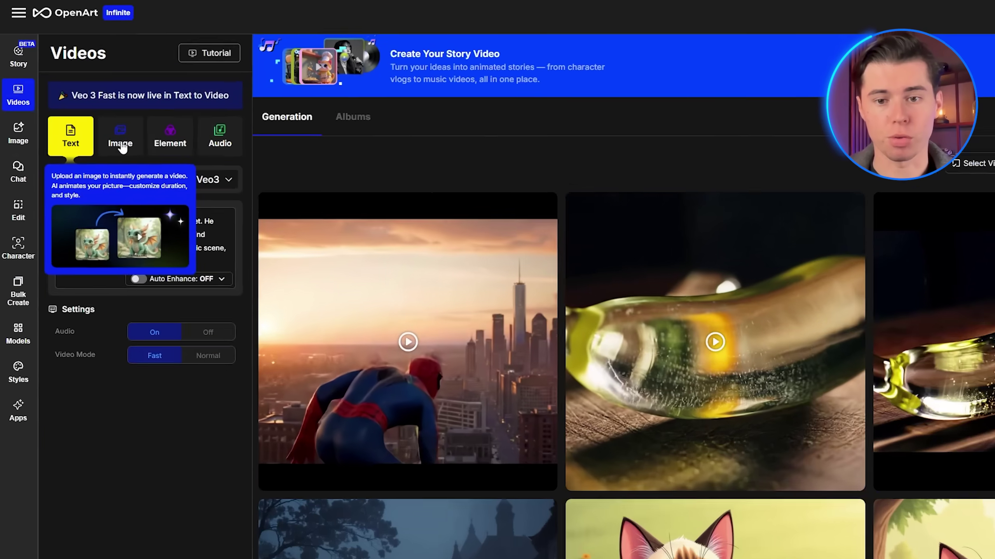
- Compare the Image and Text video creation modes in OpenArt
click(115, 138)
mouse_move(190, 316)
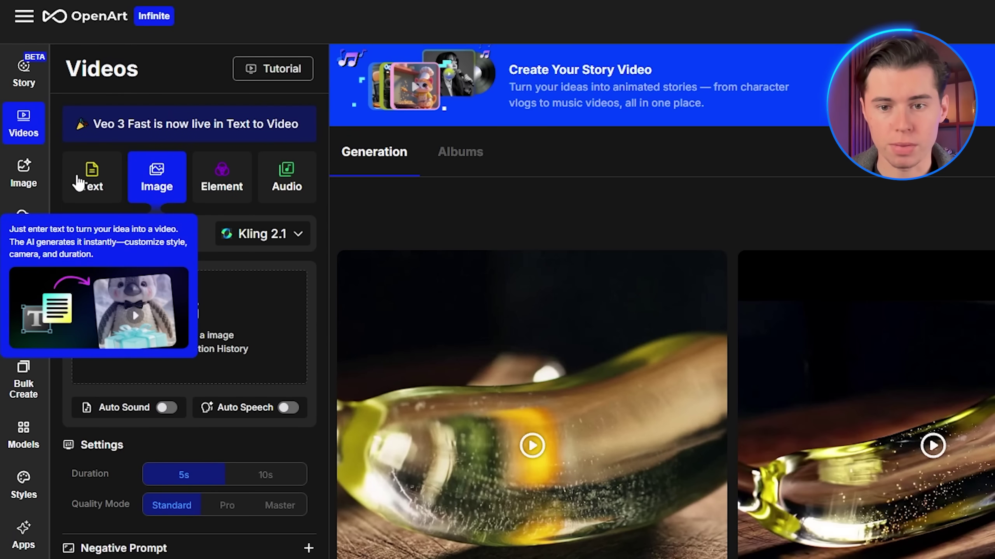
click(92, 177)
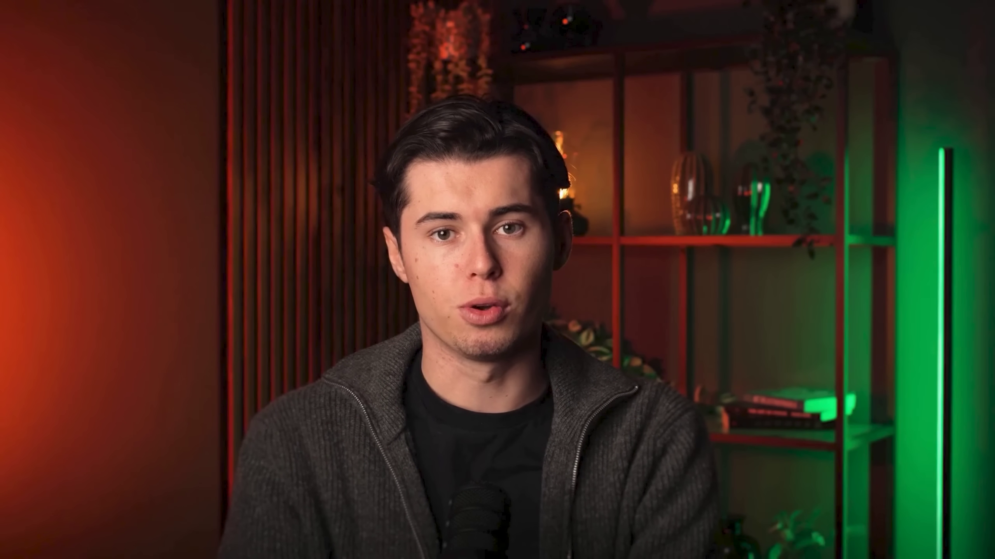
click(156, 178)
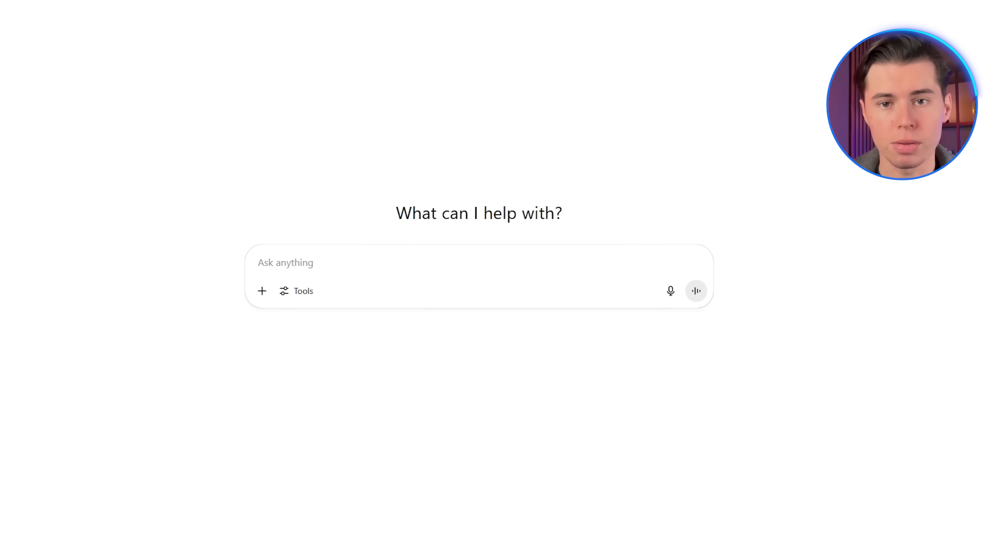
- In ChatGPT, ask "Give me a structured video idea using a consistent character for Google Veo 3." and look through the answer
text(Give me a structured video idea using a consistent cha)
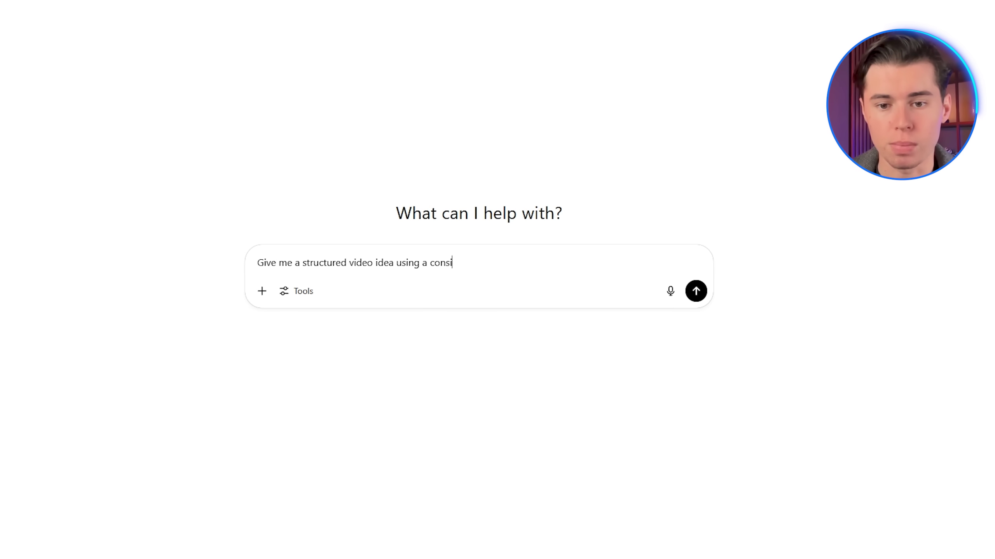
text(ract)
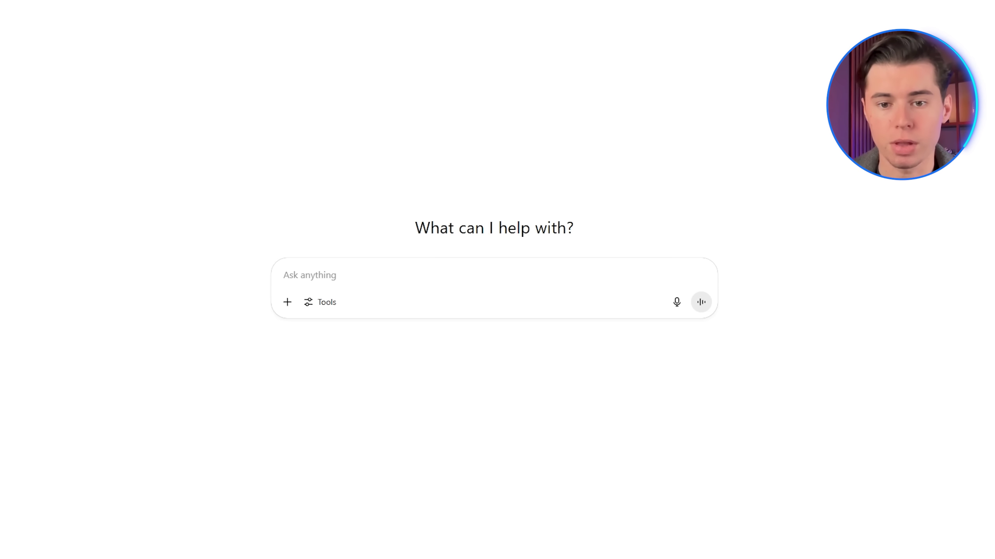
text(Give me a s)
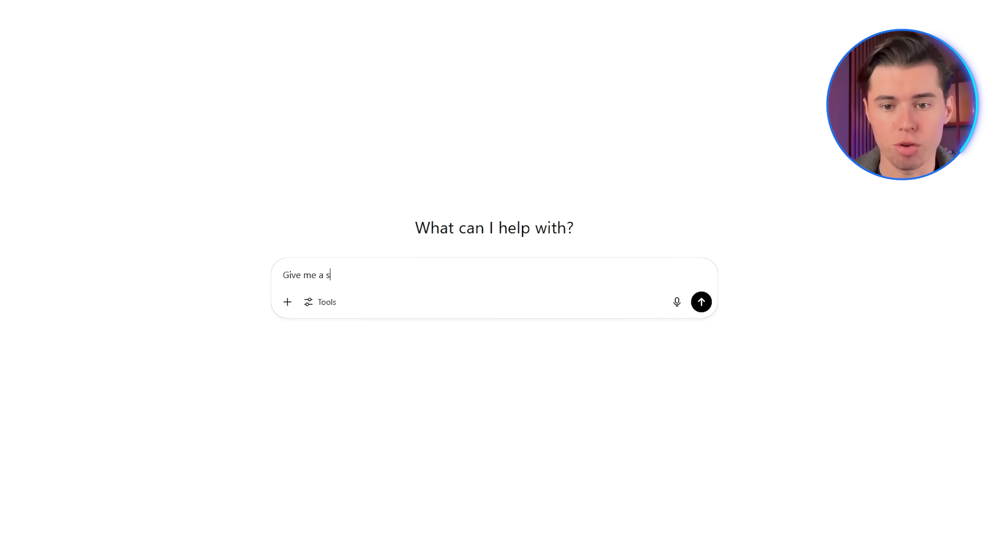
text(tructured video idea using a consistent ch)
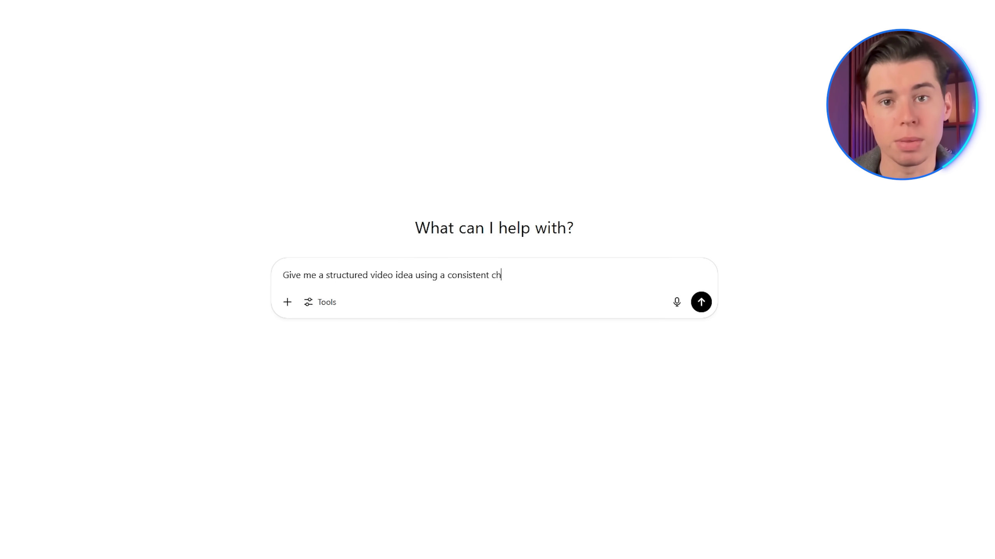
text(aracter for Google Veo 3.)
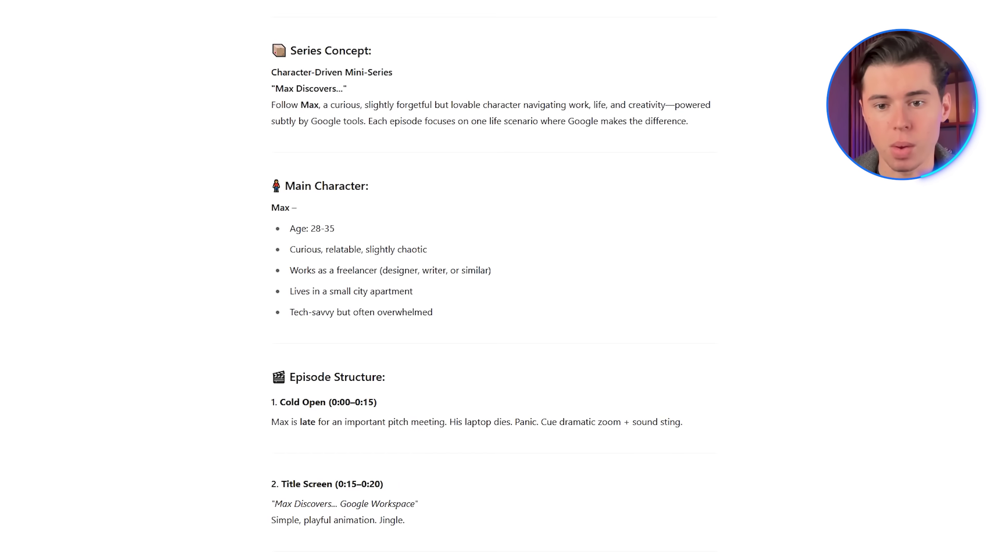
scroll(494, 275, down, 2)
scroll(494, 274, down, 3)
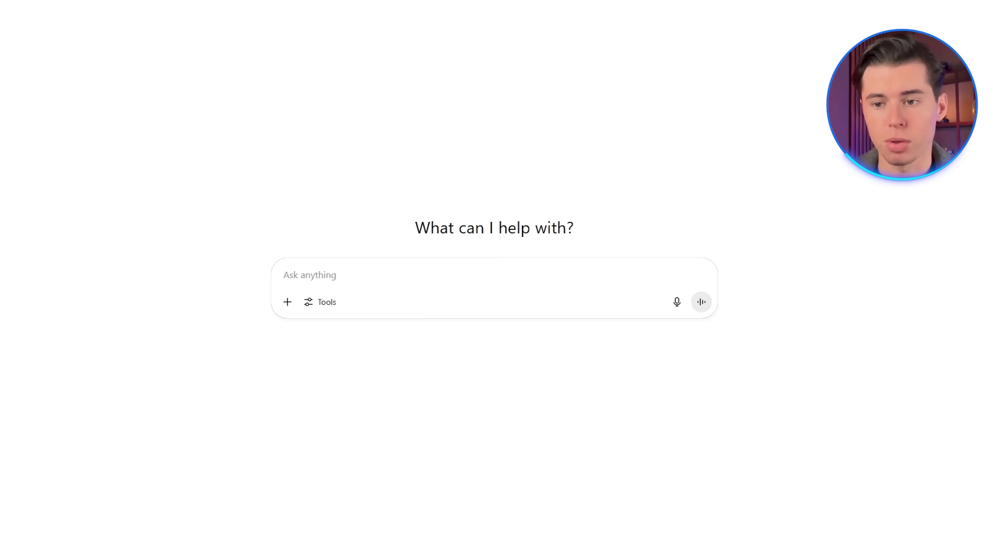
- Attach the Batman image and request a detailed, reusable core prompt describing only the character's appearance, voice and camera settings, without pose or action
key(ctrl+v)
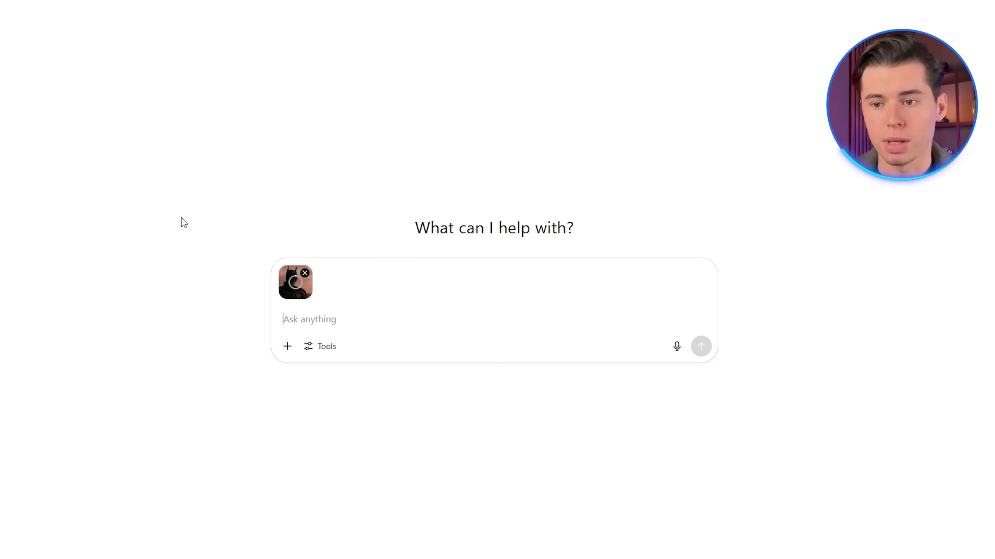
text(Hi ChatGPT, I'm working on a video using Google Veo, and I want to create a consistent)
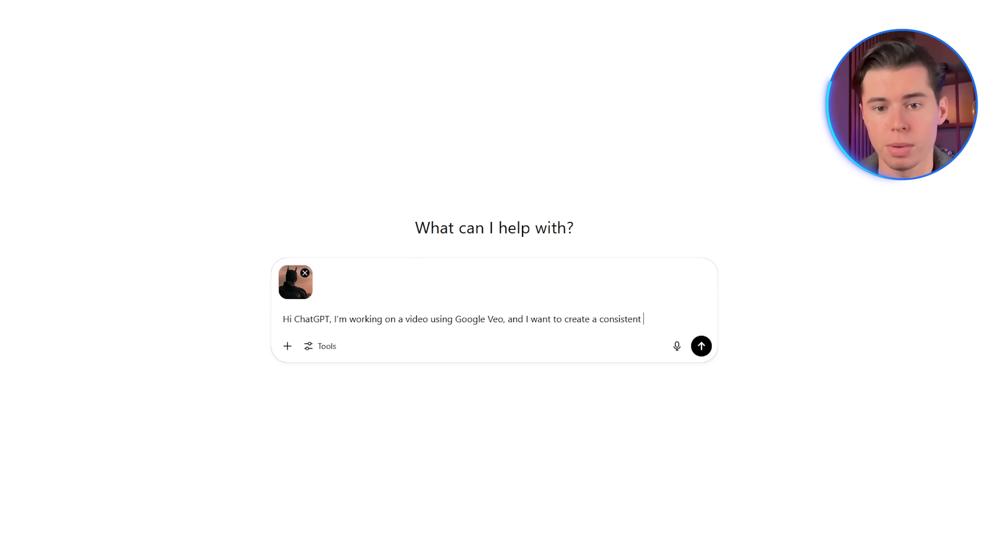
text( based on the image I've attached. I need you to write a very deta)
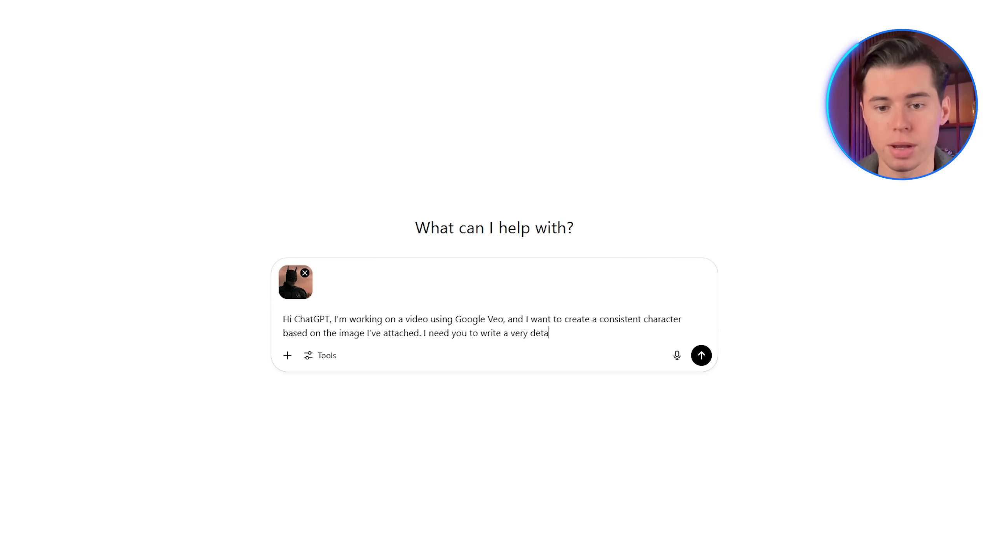
text(prompt for me that describes only the appearance, the voice, and t)
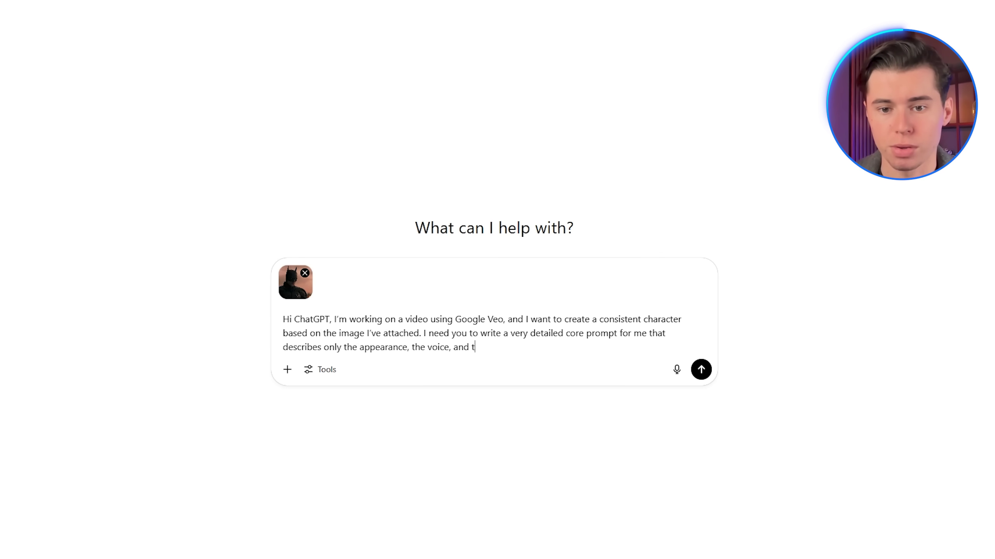
text(he camera settings. This will be reused)
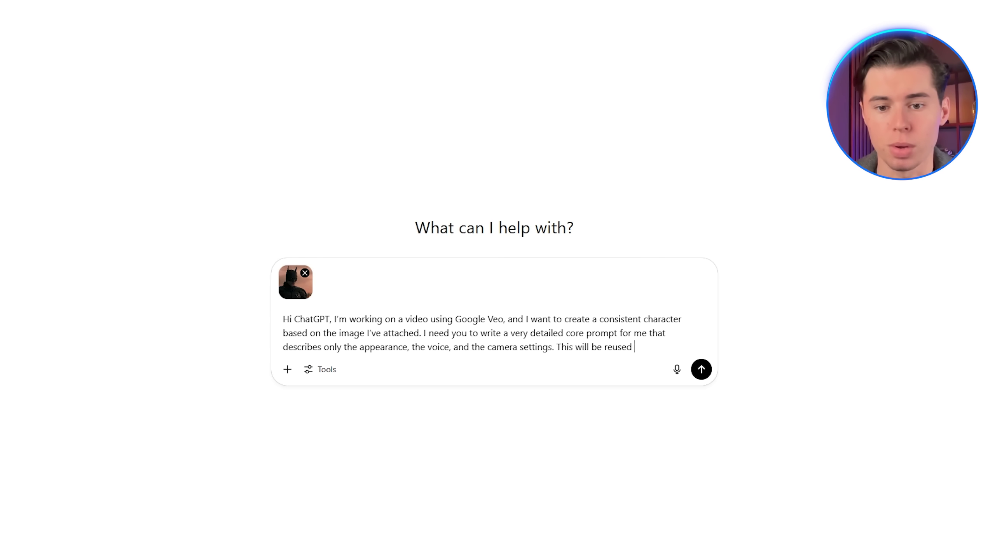
text(tiple different scene prompts, so don’t include any pose or act)
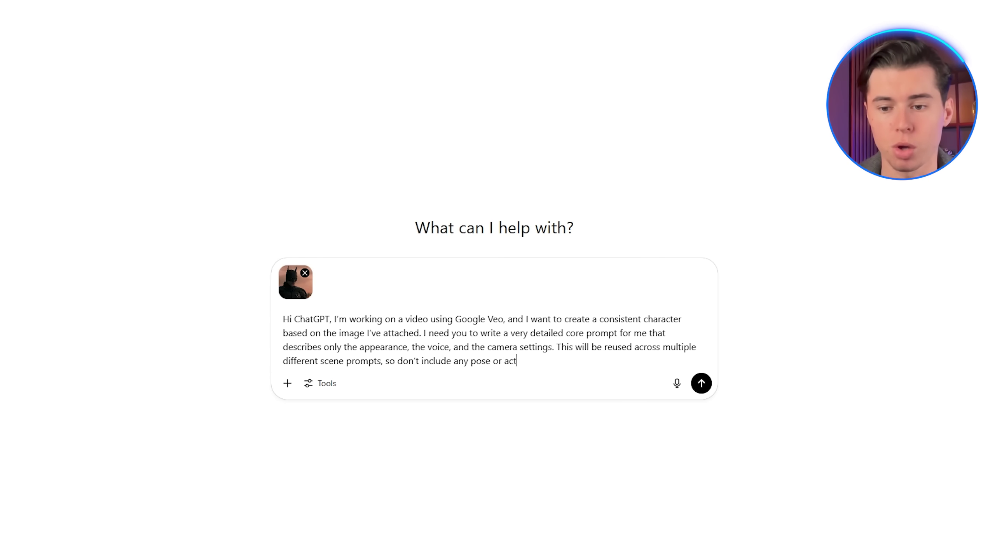
text(e how the charact)
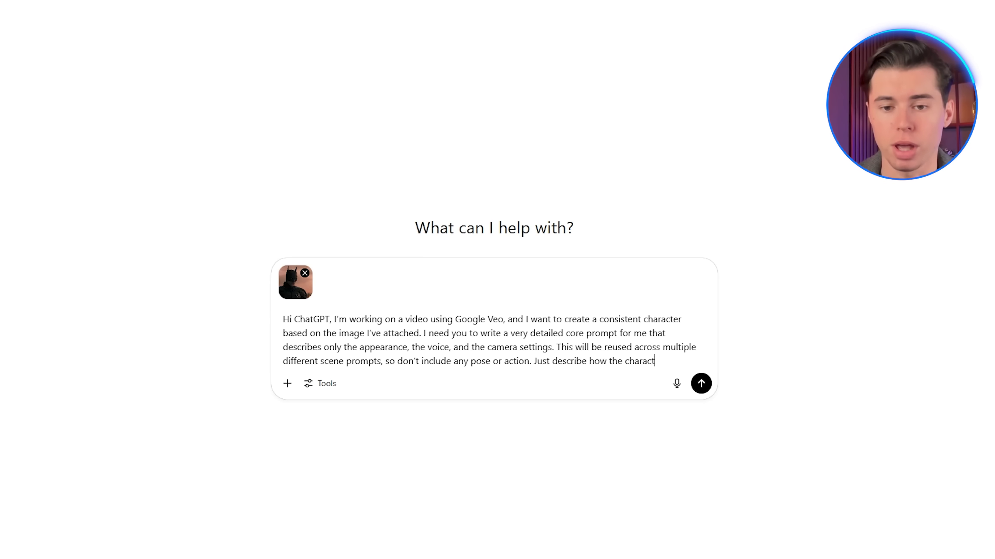
text(in the i)
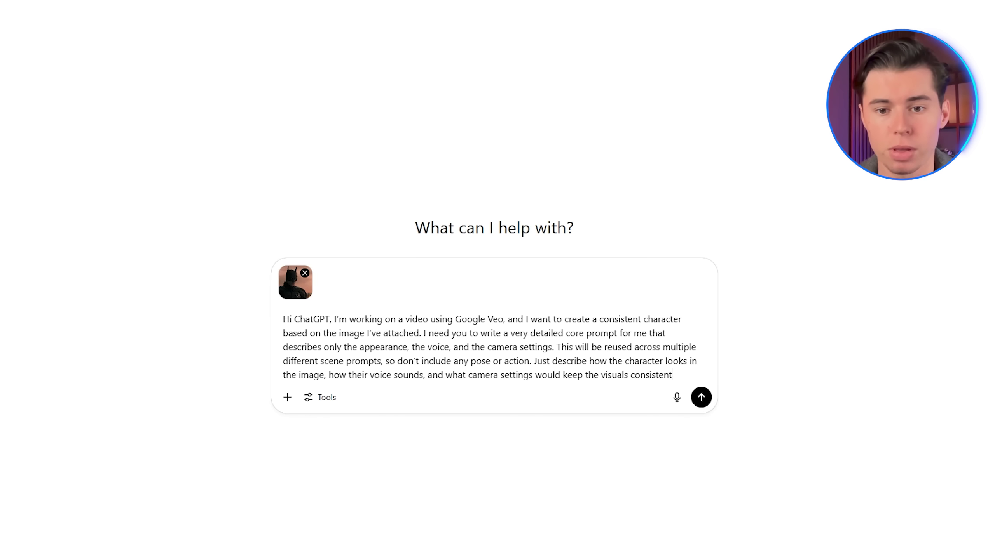
text(me.)
- Add "Structure it like this:" with "1. Character Appearance", asking for face, outfit, proportions, colors and overall style in as much detail as possible
key(shift+Return)
key(shift+Return)
text(Structure it like th)
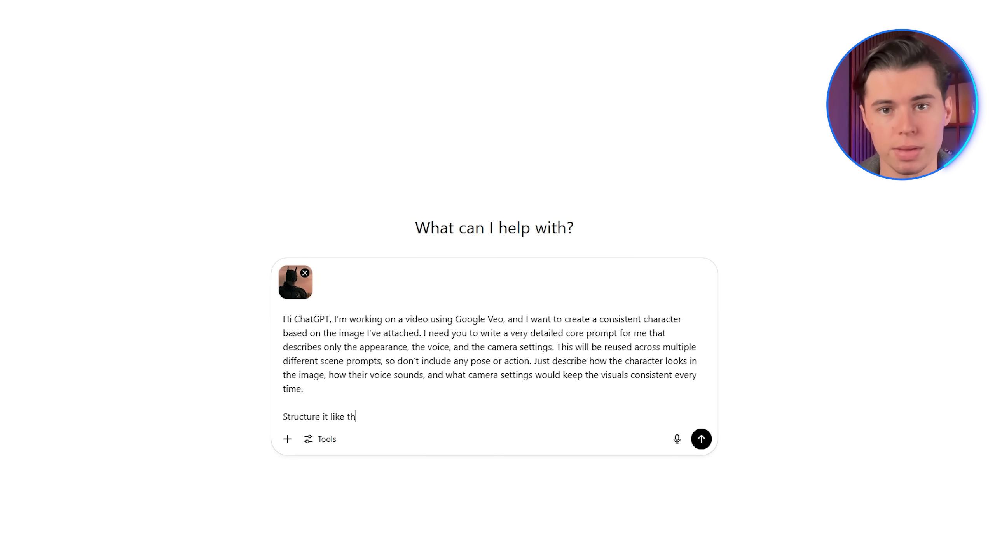
text(is:)
key(shift+Return)
text(1. C)
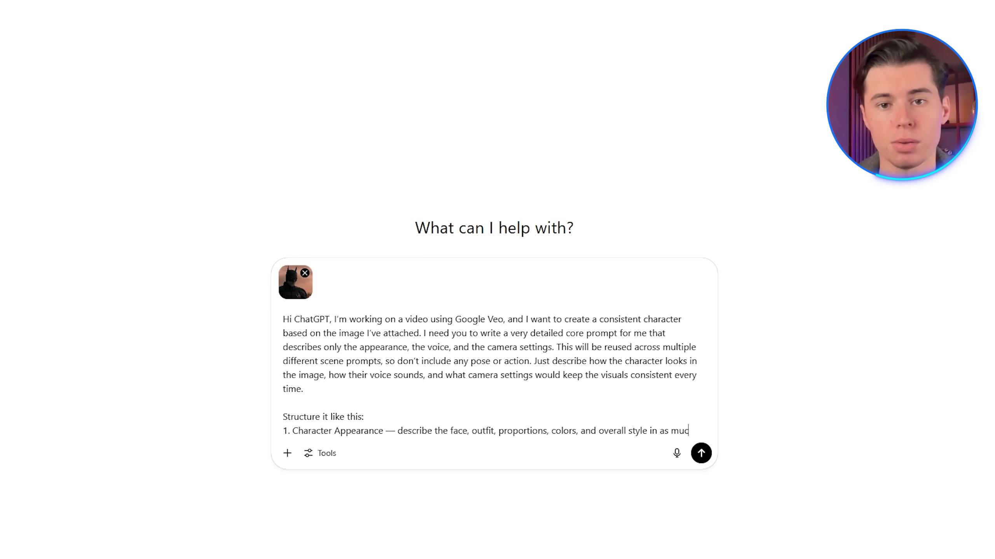
text(h detail as possible.)
- Add "2. Voice" covering tone, pitch, emotion, delivery and atmosphere, and "3. Camera Settings" covering lens, aperture, lighting, color grading and framing
key(shift+Return)
text(2. )
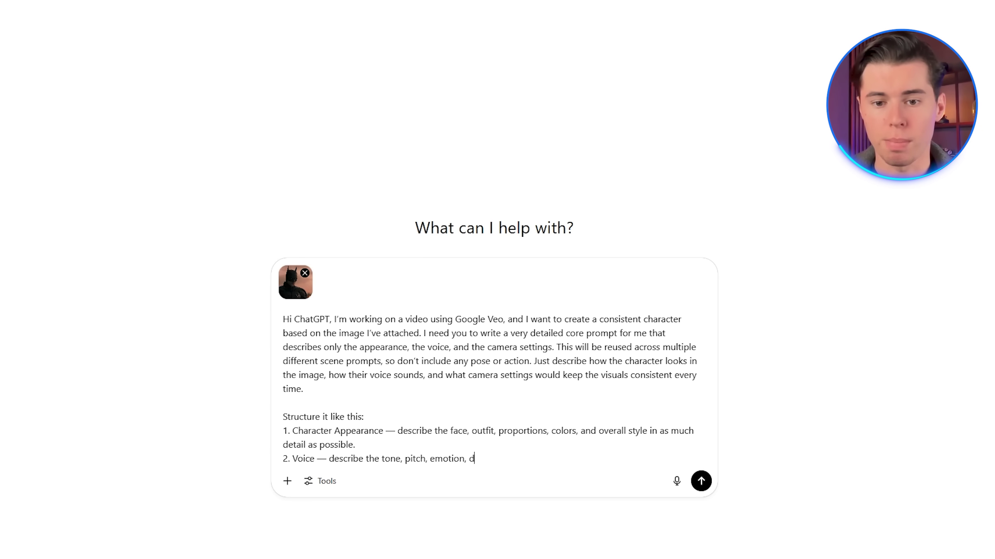
text(osphere of the voi)
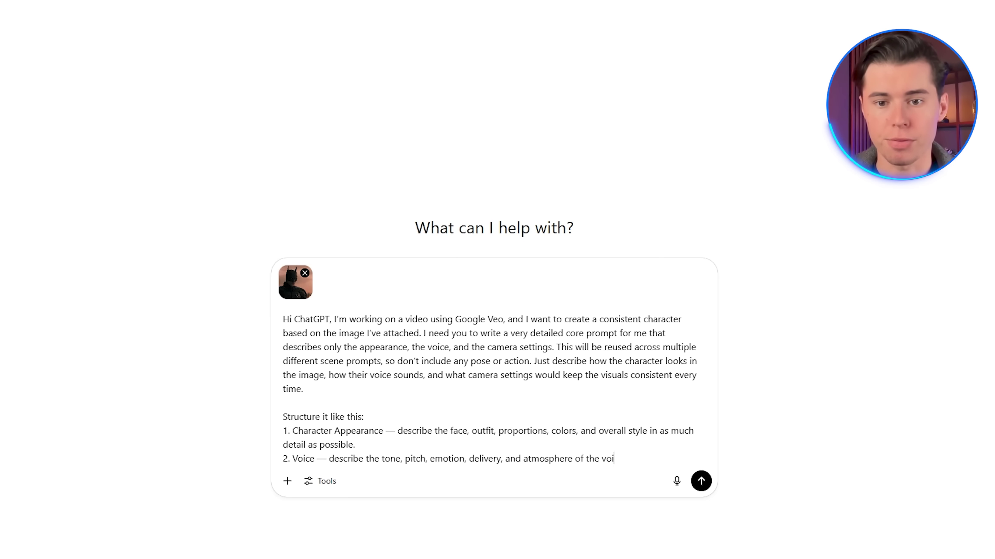
text(eing recorded.)
key(shift+Return)
text(3.)
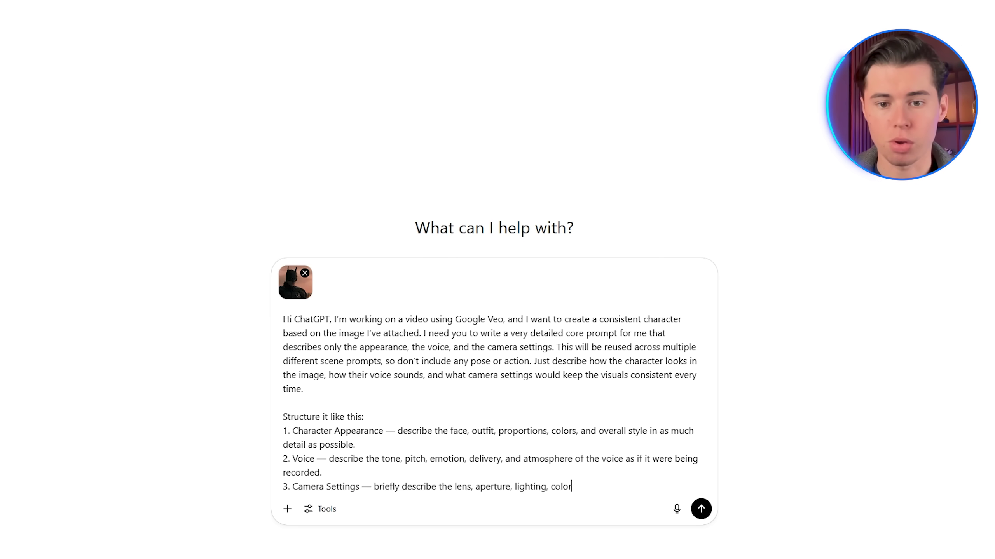
text(e for cons)
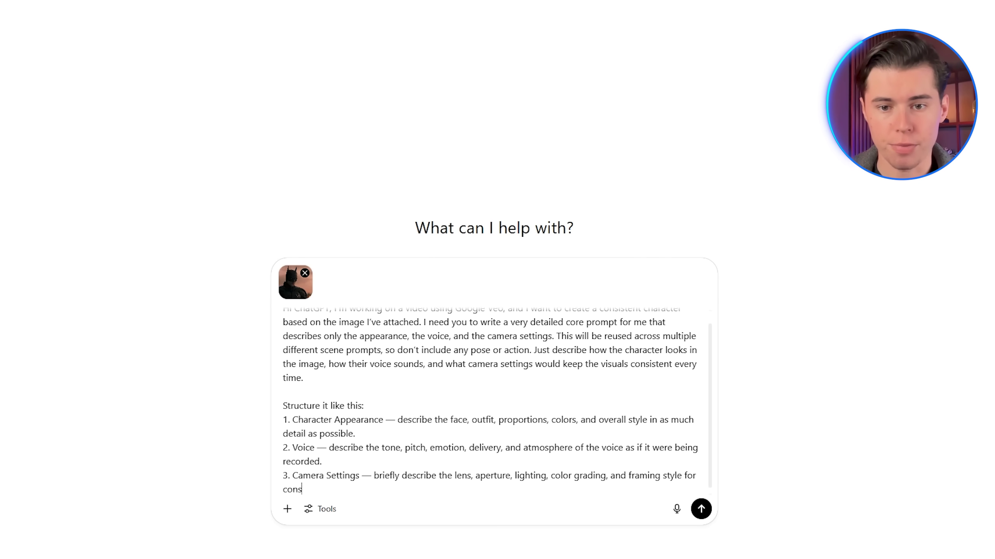
text(istent cinematic output.)
- Finish the request with instructions to focus only on the character, be as specific as possible and base it on the image, and submit it
key(shift+Return)
key(shift+Return)
text(Only focus on the character, not what they)
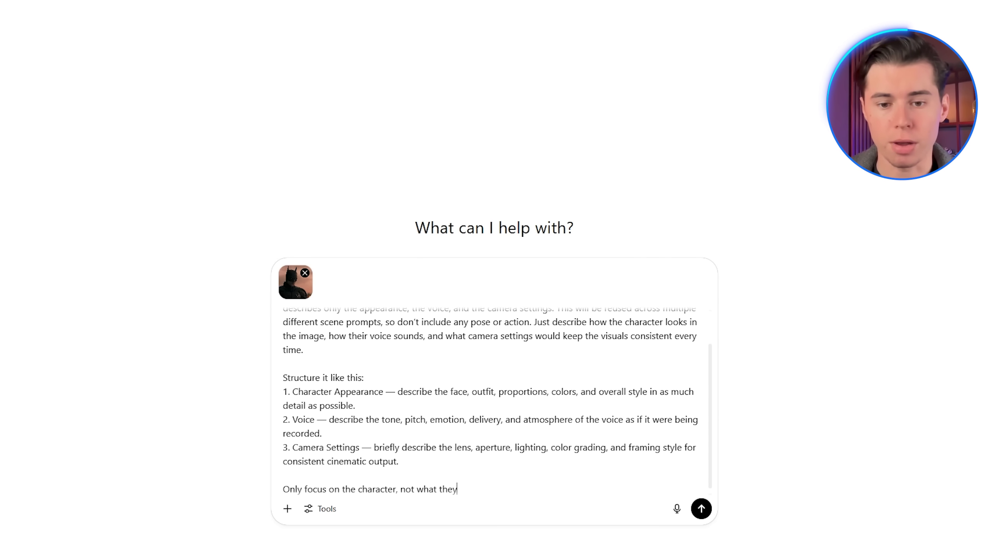
text(as possible.)
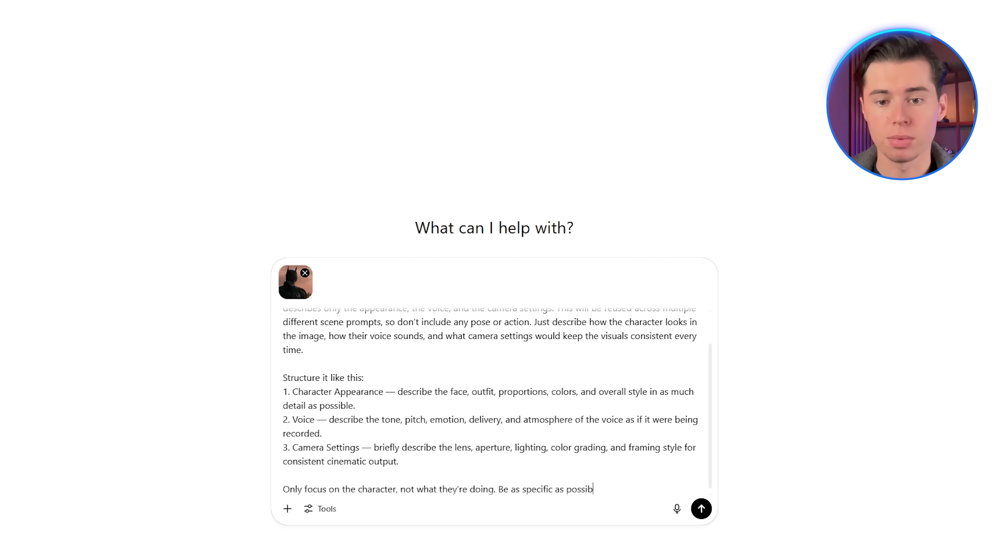
key(Return)
key(Return)
text(Here’s the image to base it on:)
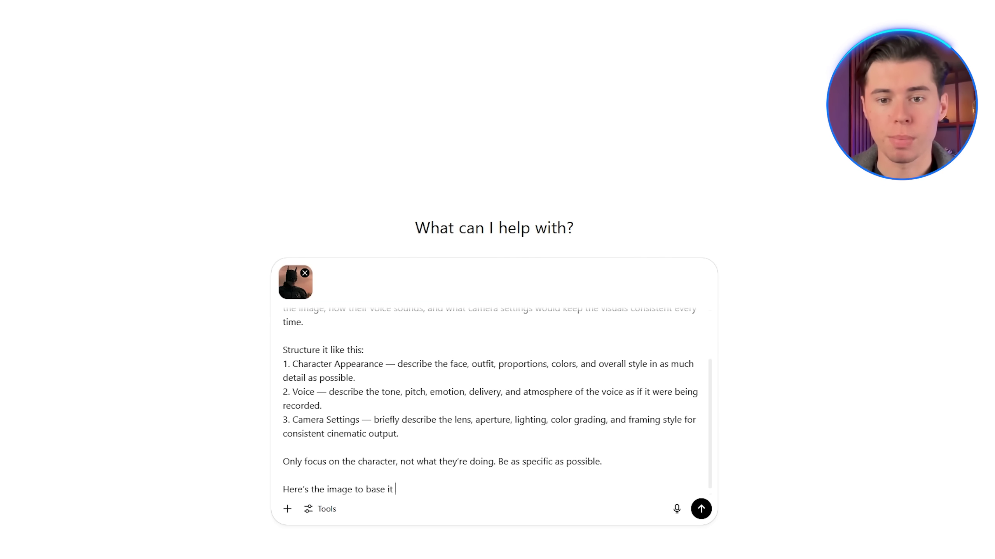
key(shift+Return)
key(Return)
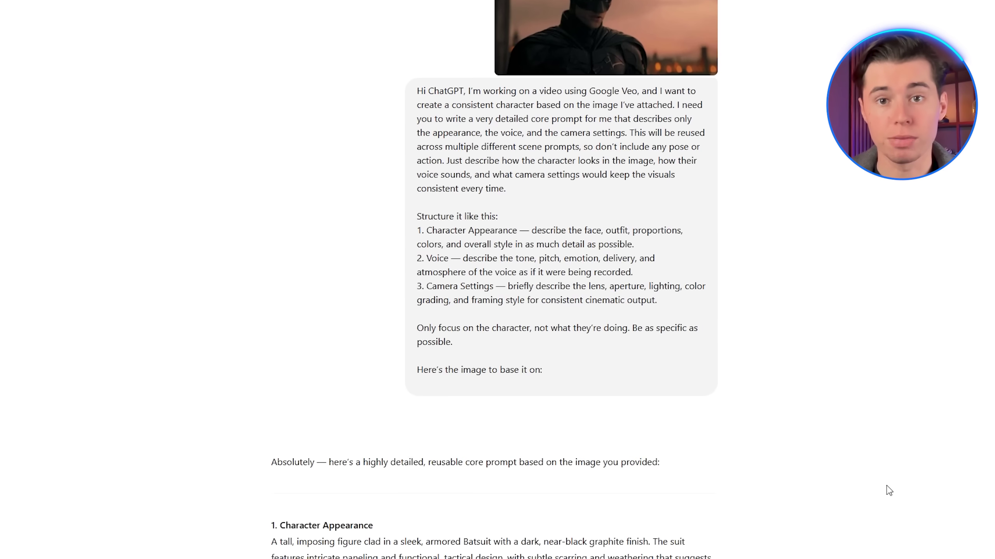
scroll(888, 490, down, 6)
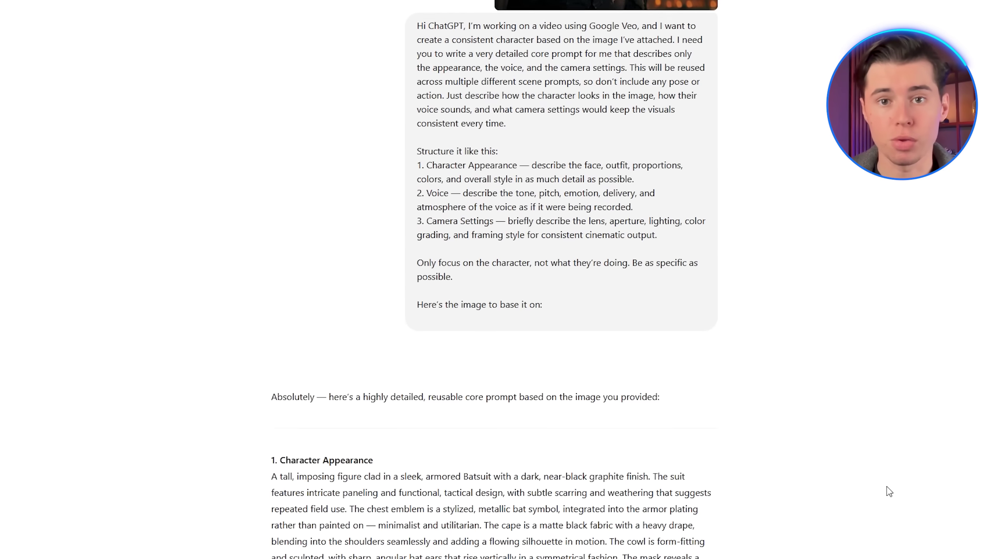
scroll(889, 492, down, 1)
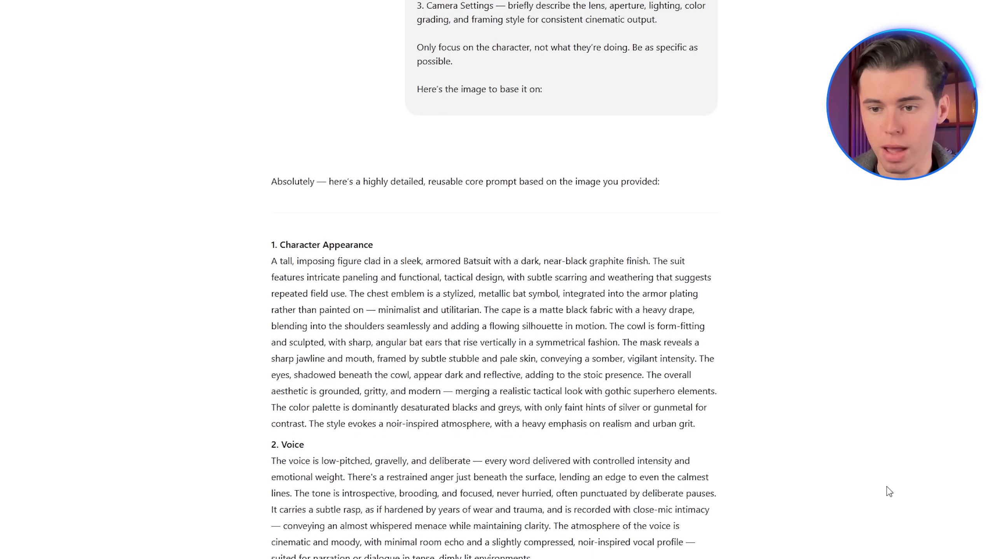
scroll(889, 492, down, 1)
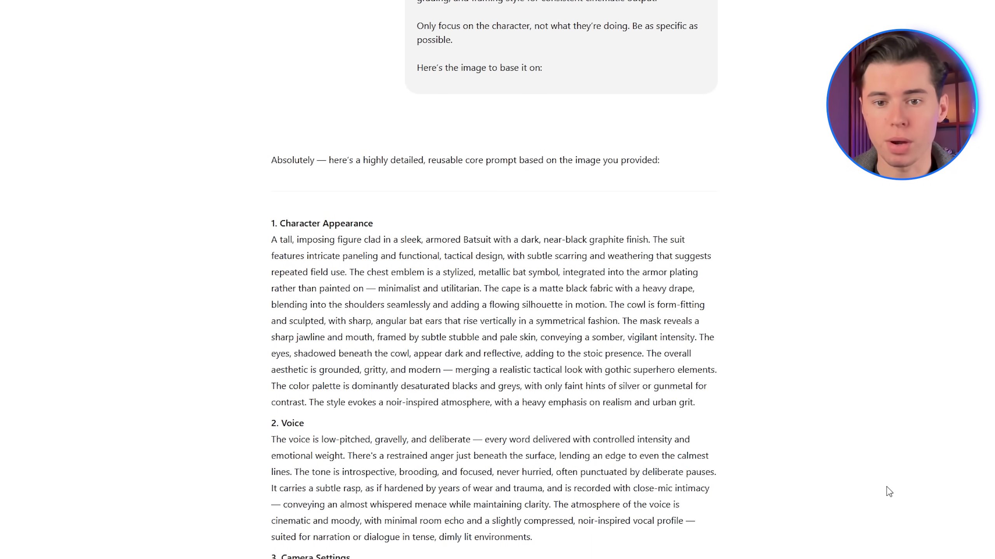
scroll(889, 492, down, 1)
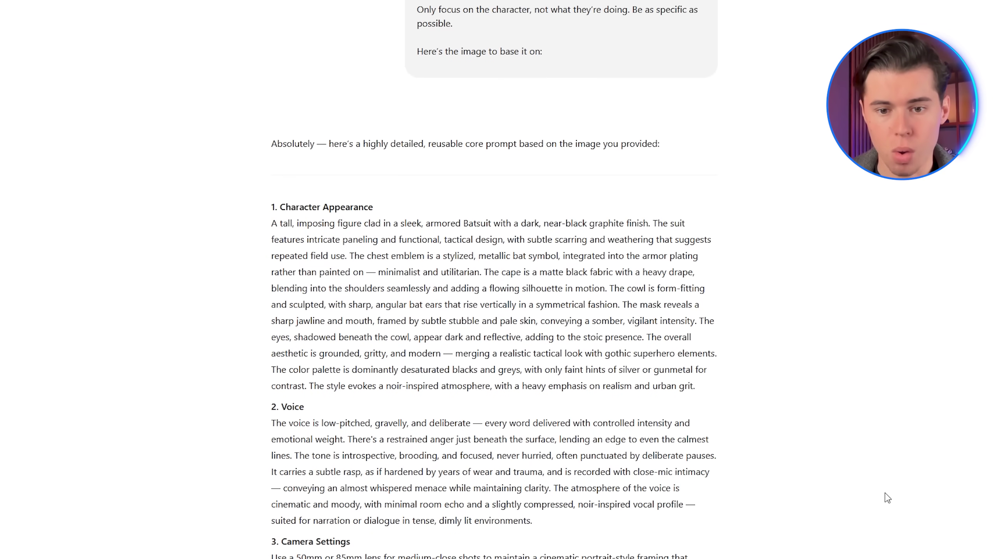
- Switch to OpenArt's text-to-video generator and select the Veo3 model
scroll(888, 501, down, 2)
scroll(886, 511, down, 10)
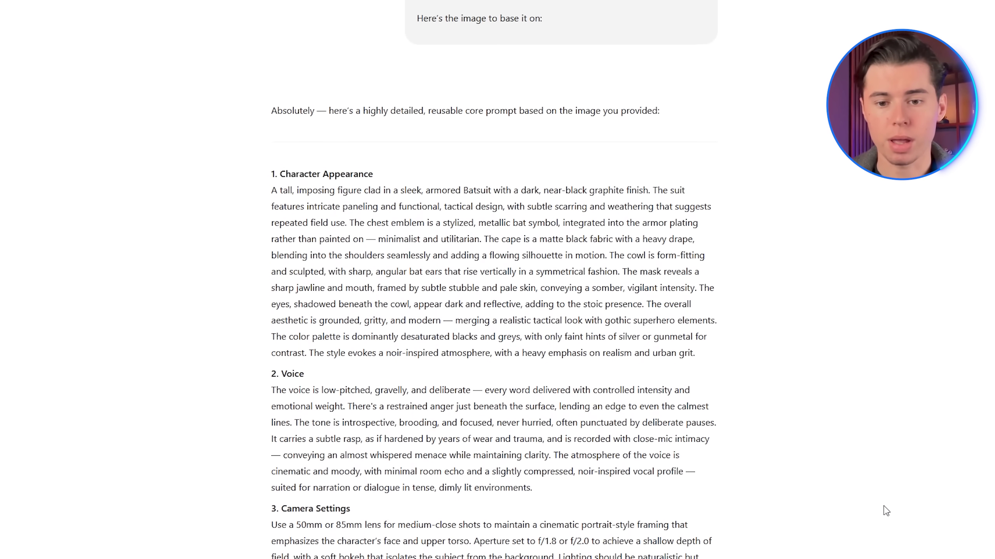
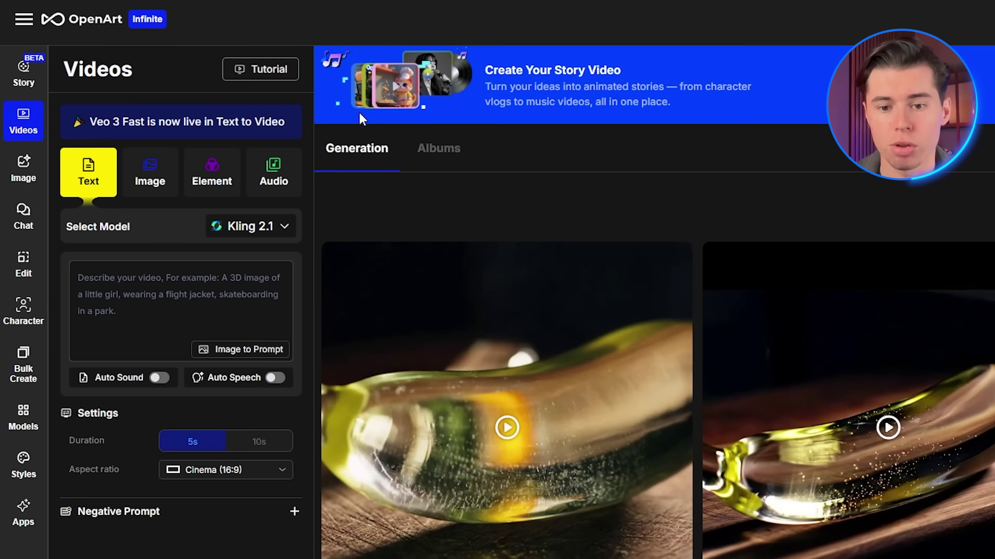
click(175, 142)
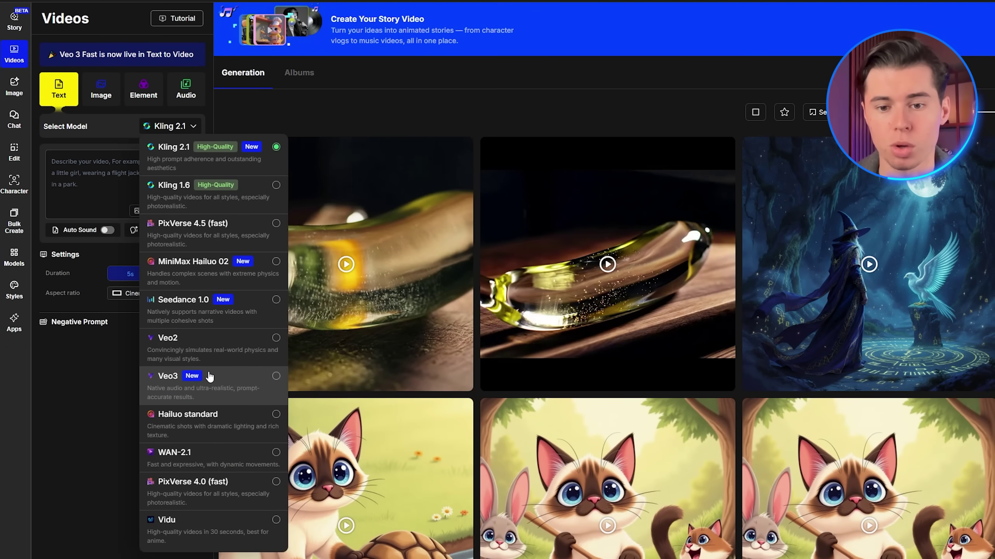
click(192, 438)
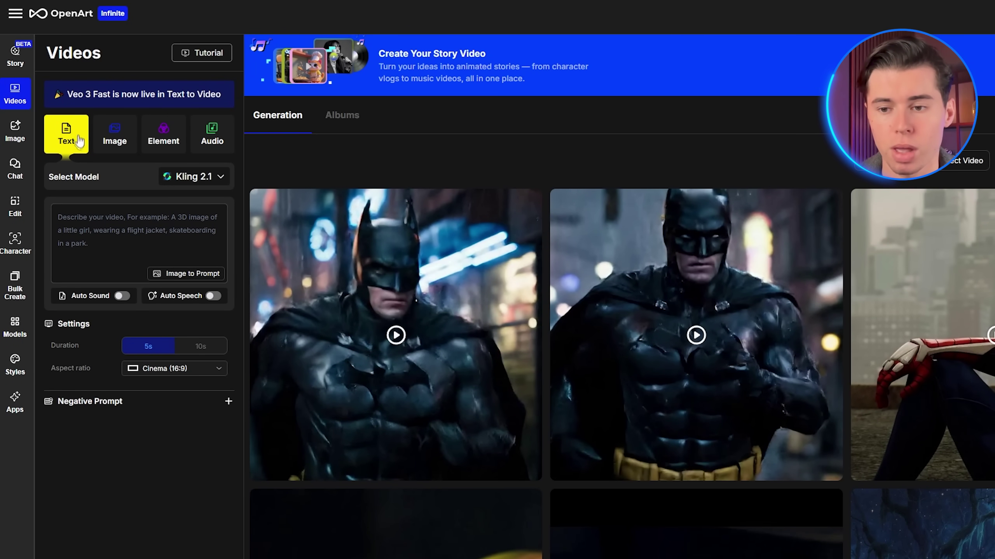
mouse_move(66, 131)
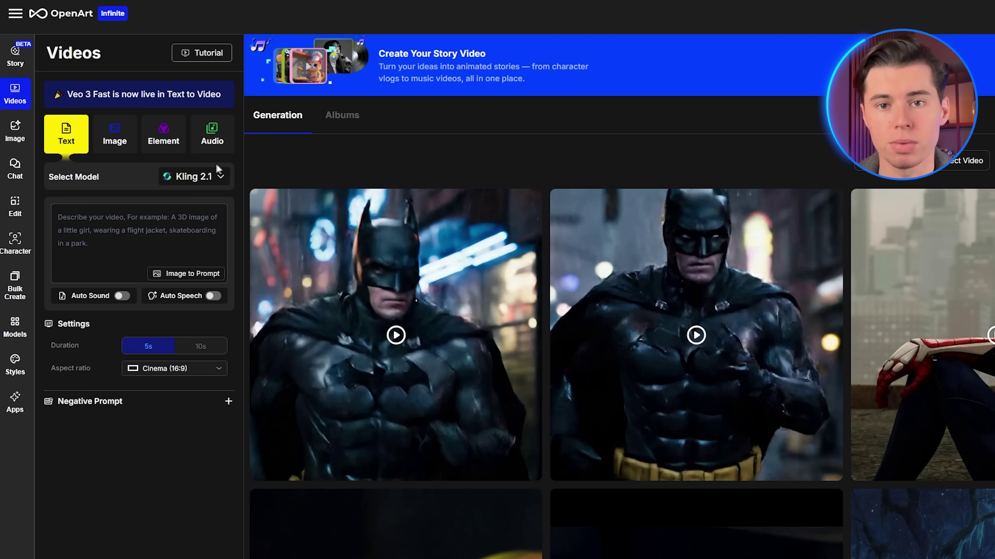
click(199, 177)
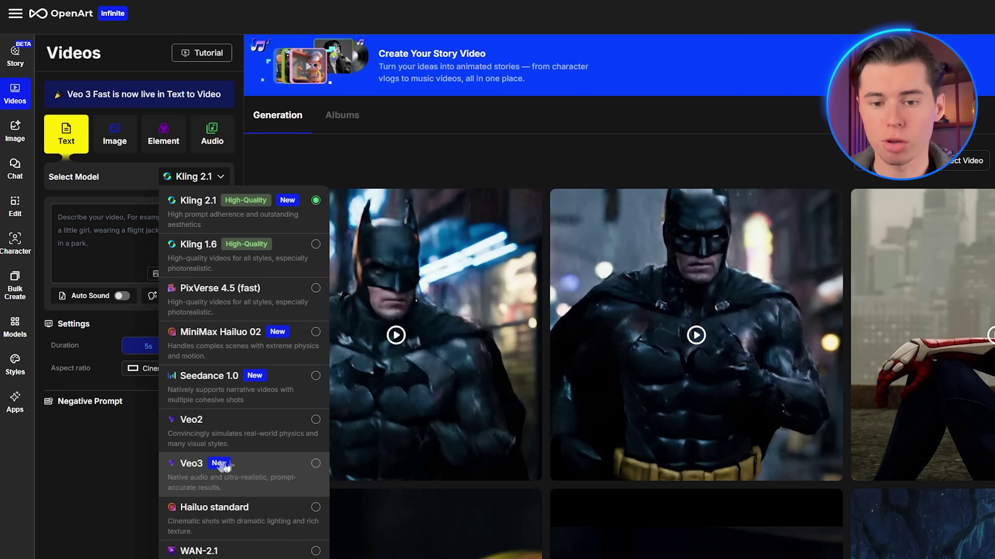
click(231, 476)
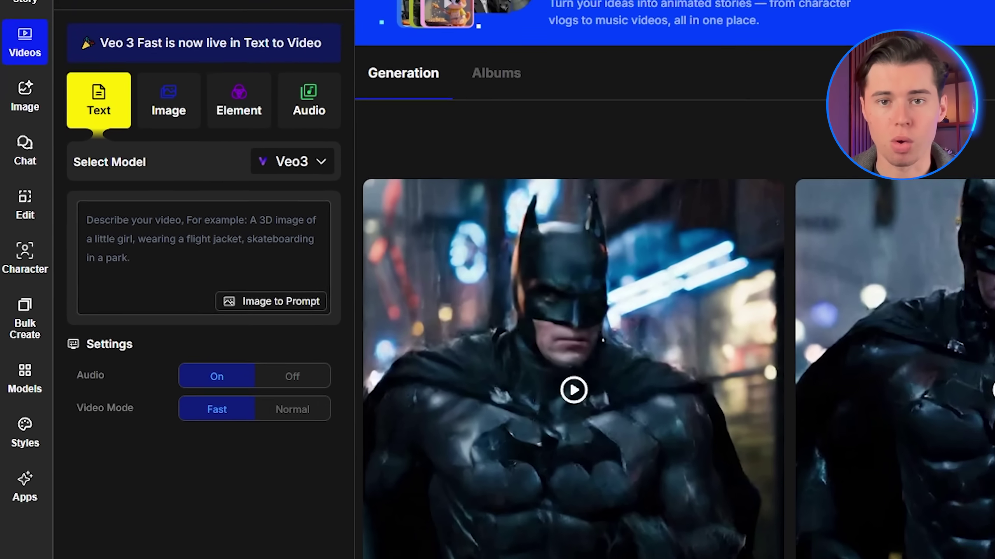
- Set the video mode to Normal, paste the core prompt with the scene description "Batman's morning routine." and generate the video
click(210, 348)
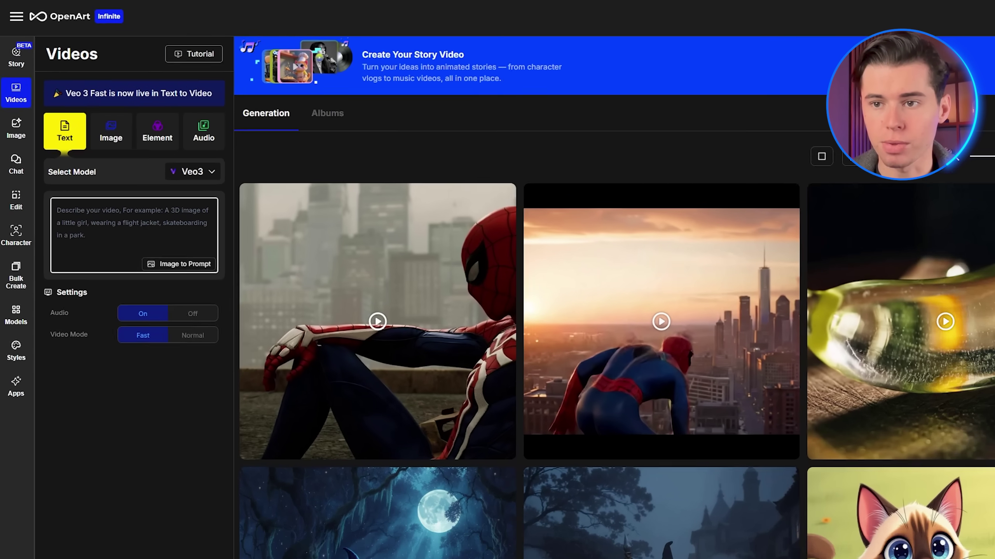
key(ctrl+v)
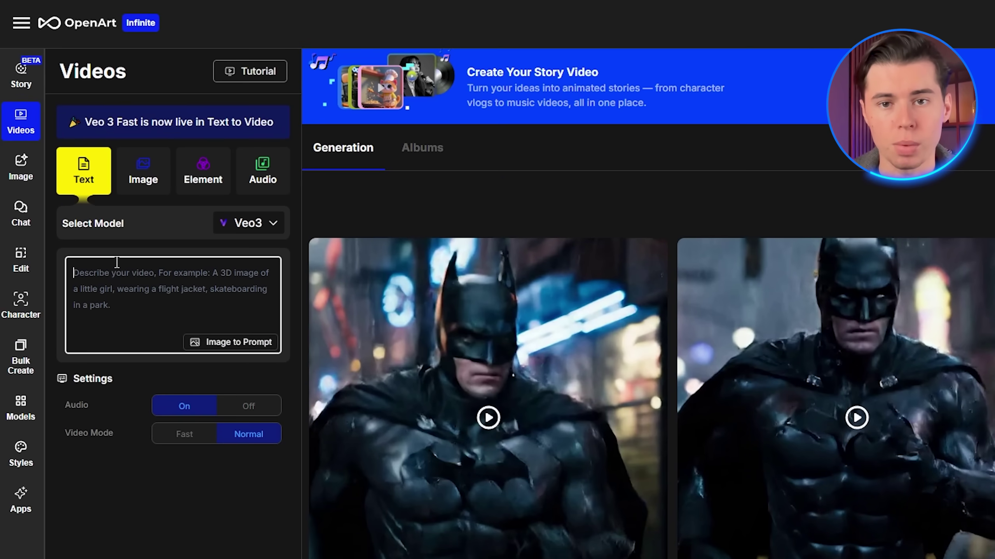
key(ctrl+v)
click(177, 517)
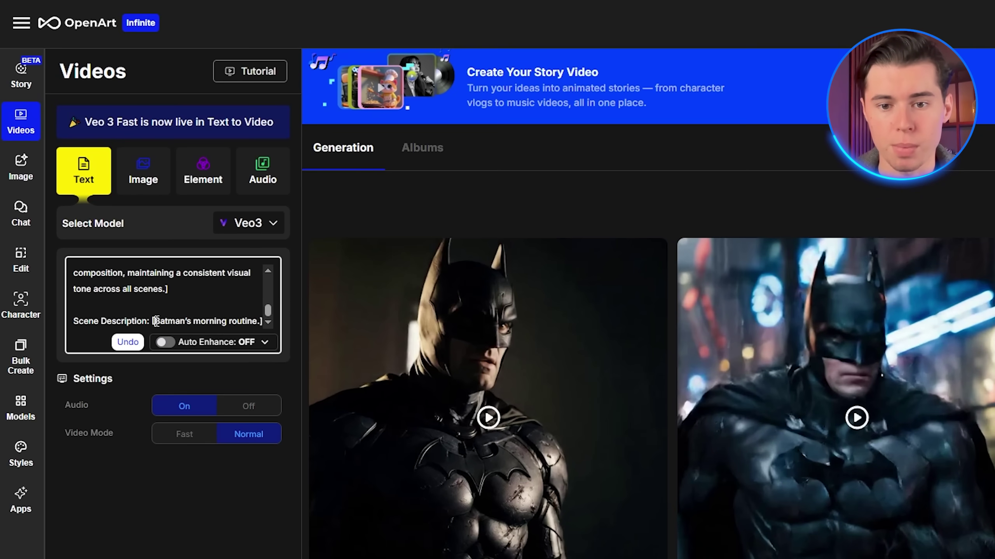
- Replace the bracketed scene description with "Batman at the shopping mall." and generate the video
drag(99, 202, 167, 207)
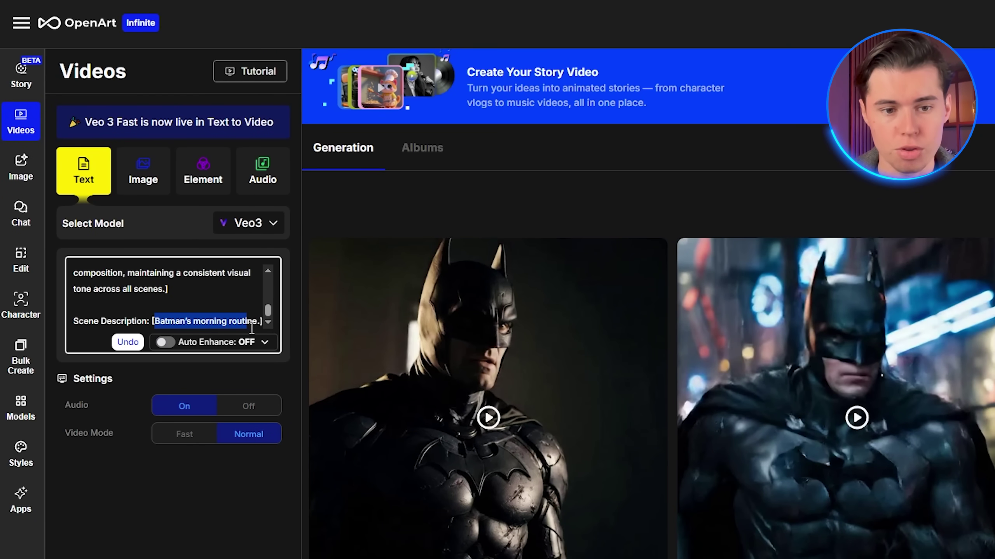
key(BackSpace)
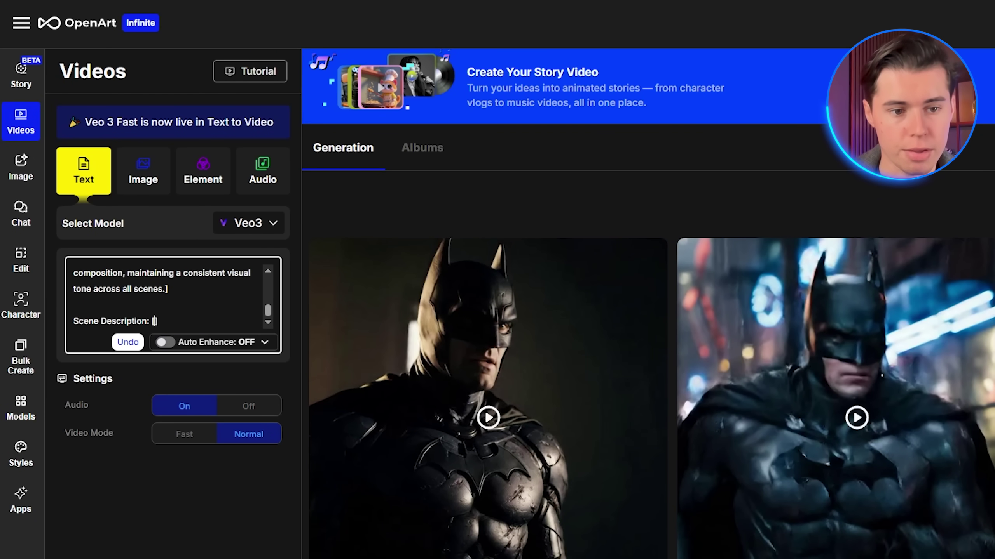
text(Batman at the shopping mall.)
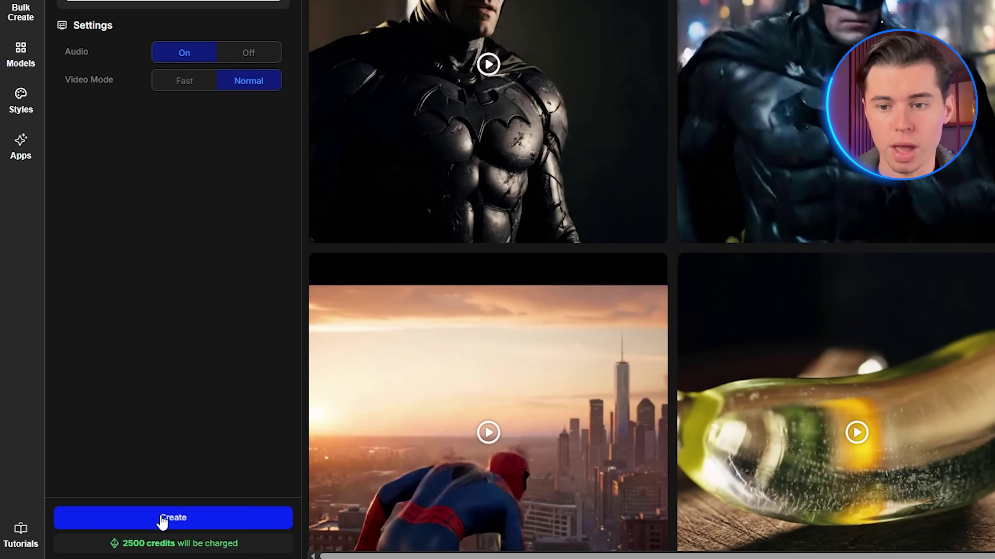
click(165, 519)
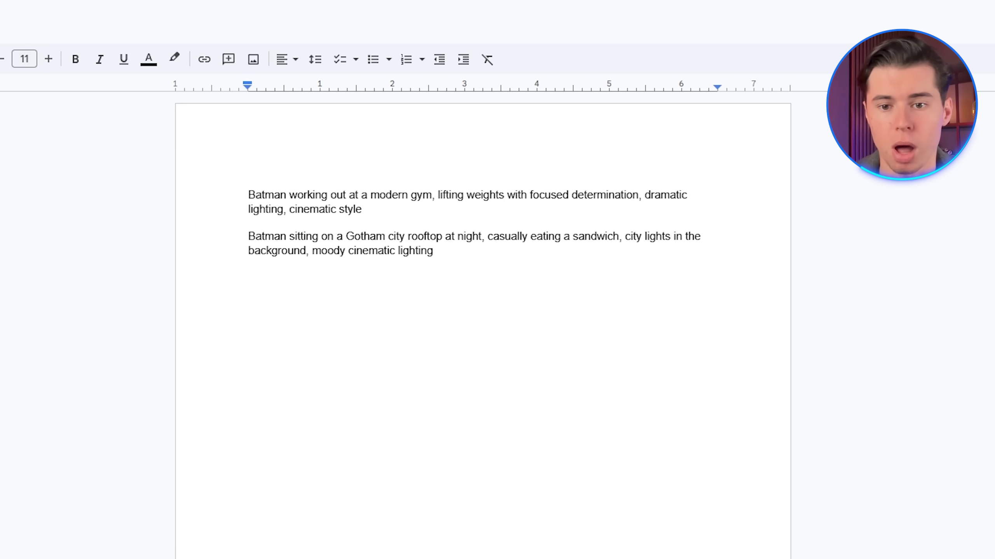
- Replace the scene description with the document's text about Batman working out at a modern gym, keeping the core prompt, and generate the video
drag(362, 212, 226, 183)
key(ctrl+c)
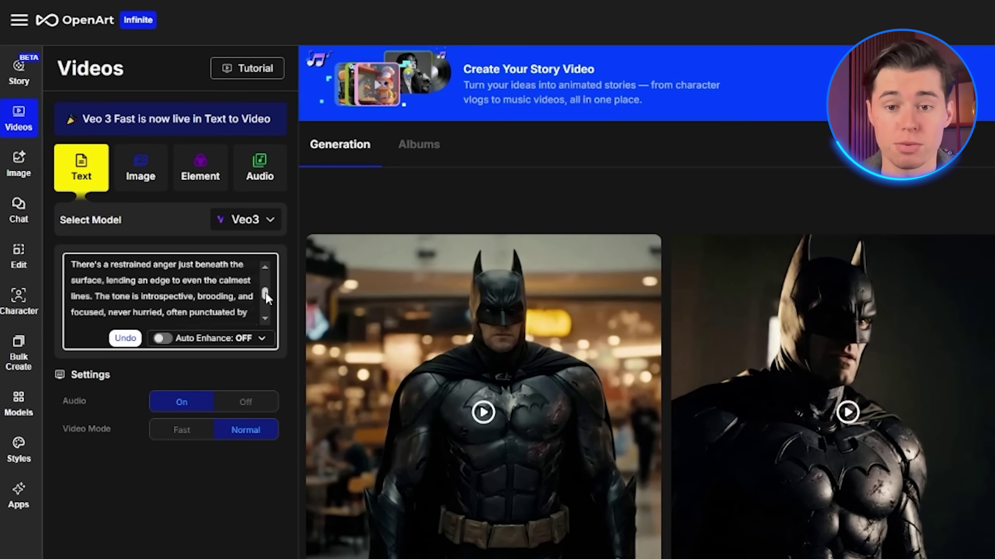
drag(168, 187, 167, 185)
drag(266, 290, 266, 261)
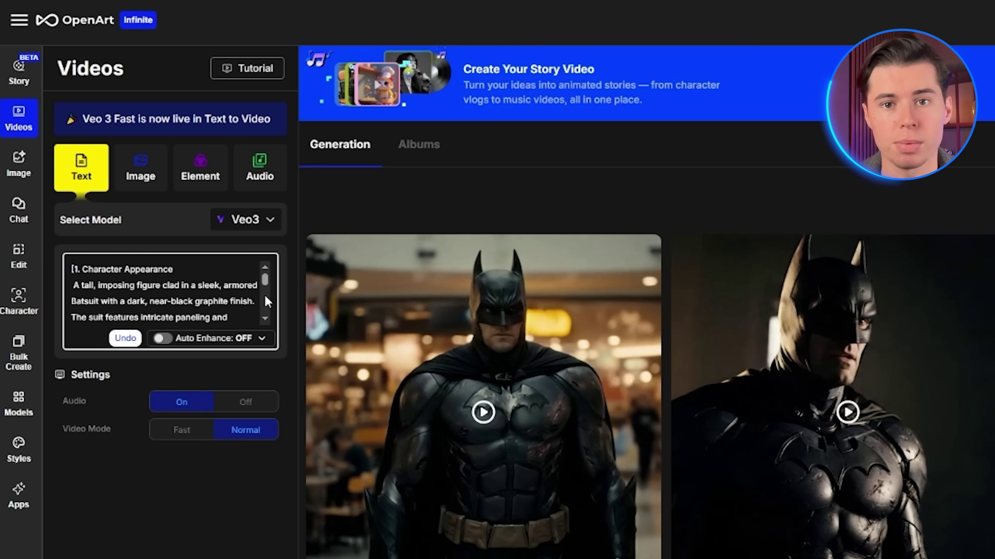
drag(267, 281, 261, 318)
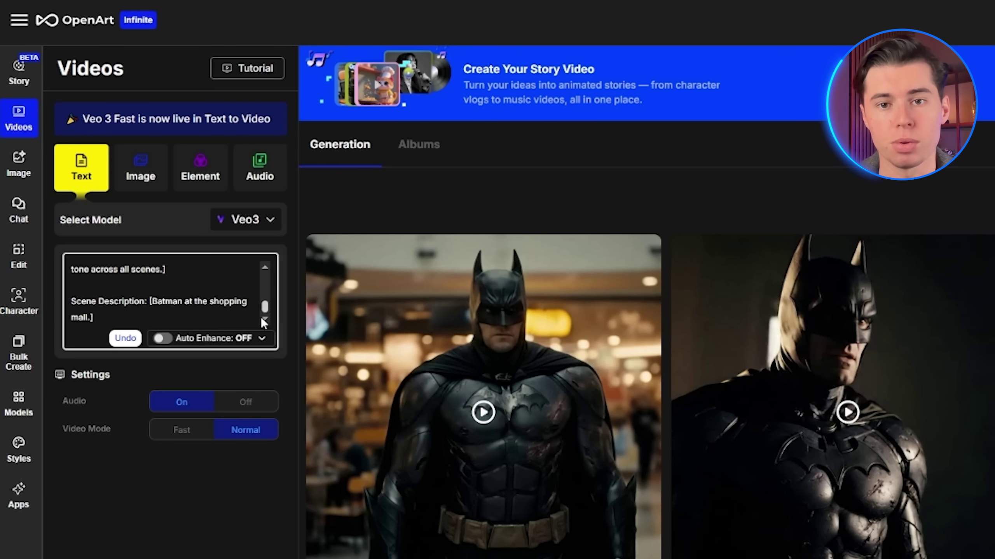
drag(152, 302, 68, 323)
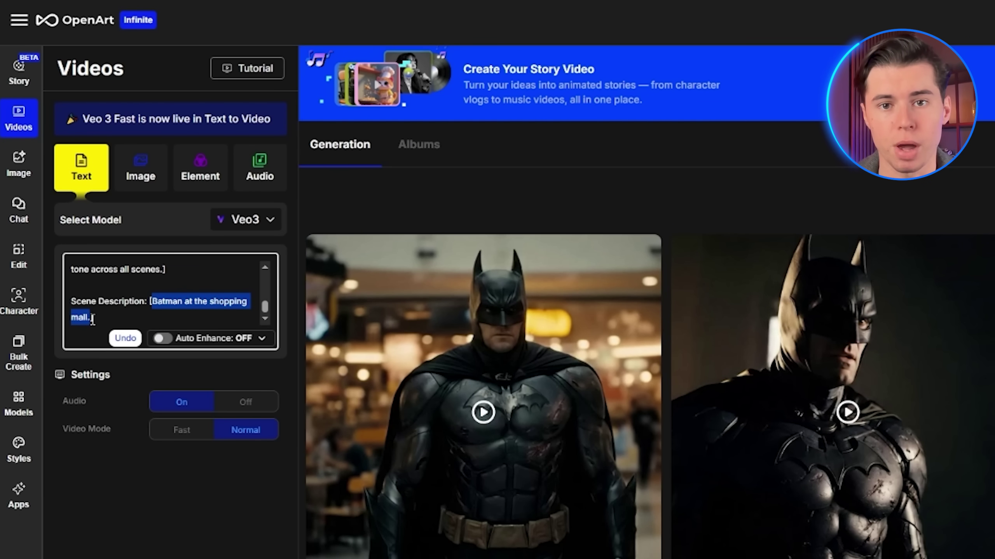
key(BackSpace)
key(ctrl+v)
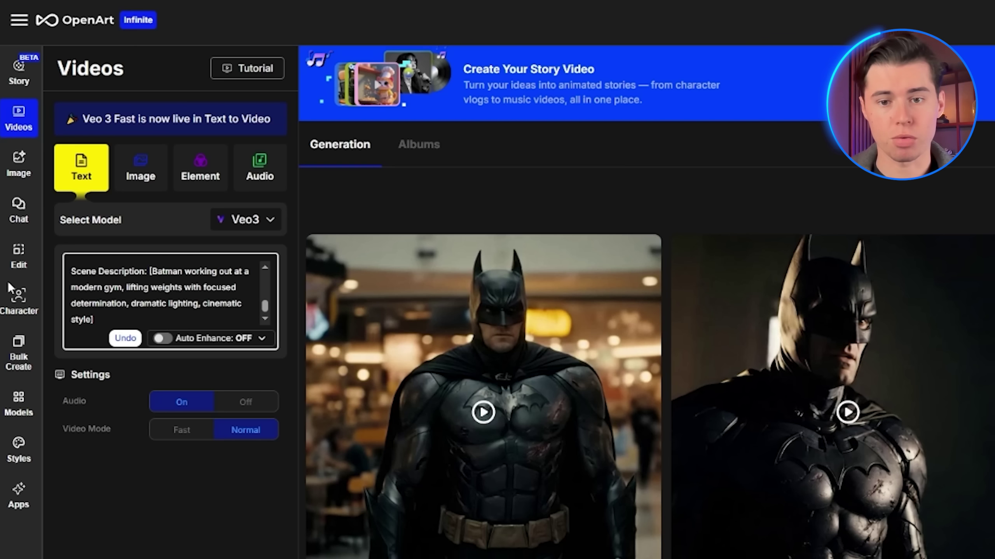
click(213, 513)
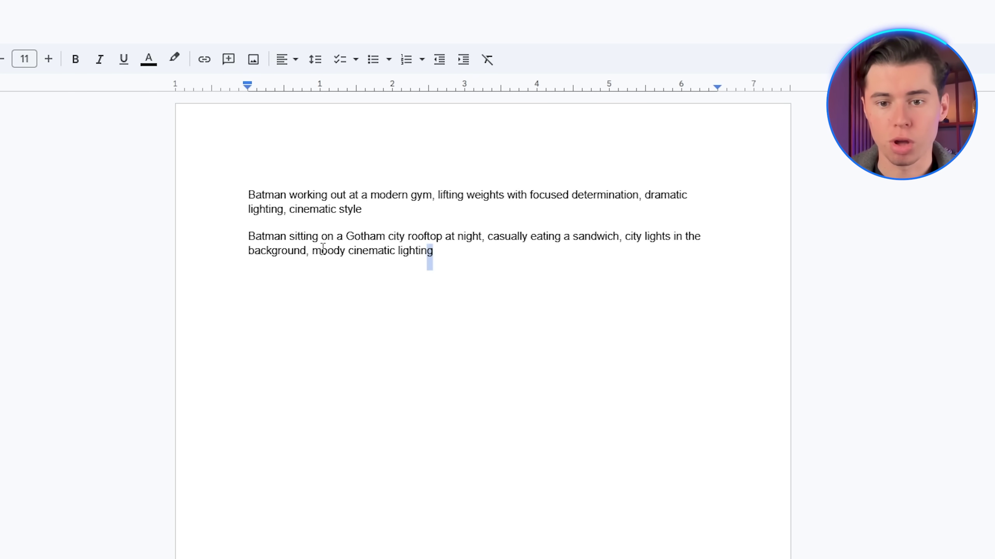
- Replace the gym scene with "Batman sitting on a Gotham city rooftop at night, casually eating a sandwich, city lights in the background, moody cinematic lighting"
drag(323, 247, 256, 235)
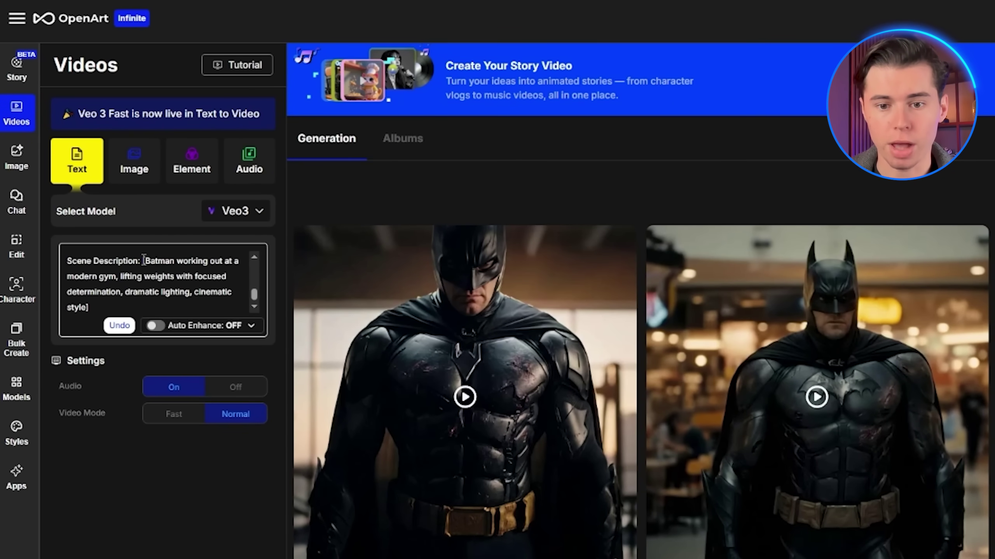
drag(143, 260, 87, 307)
key(ctrl+c)
key(BackSpace)
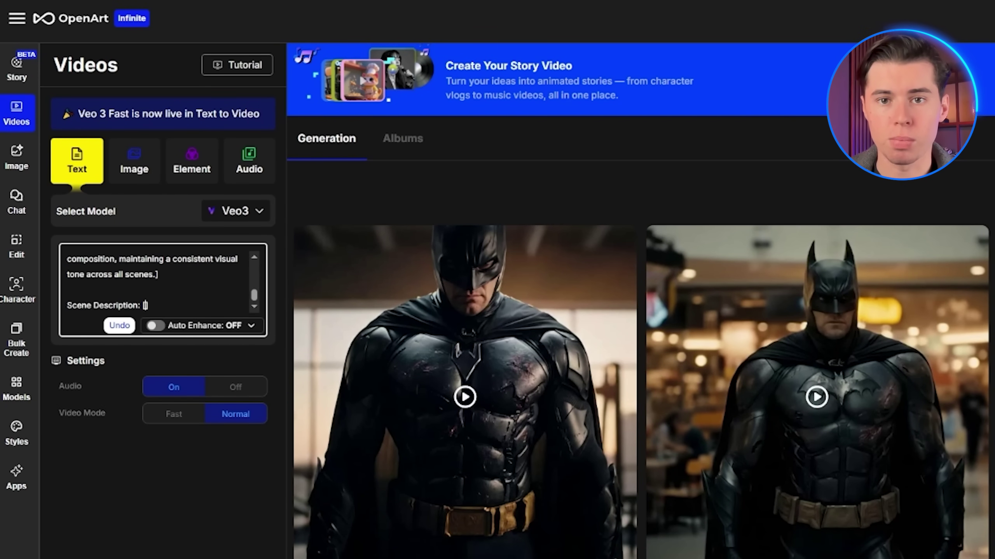
text(Batman sitting on a Gotham city rooftop at night, casually eating a sandwich, city lights in the background, moody cinematic lighting)
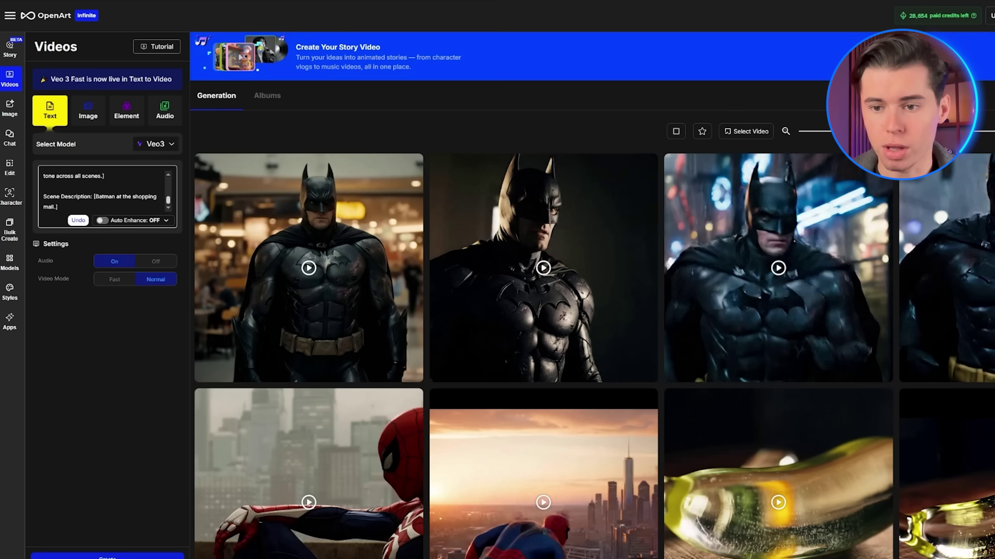
- Repeat the scene swap from the shopping mall to the document's gym text, followed by its rooftop text
scroll(265, 297, down, 3)
scroll(266, 293, down, 5)
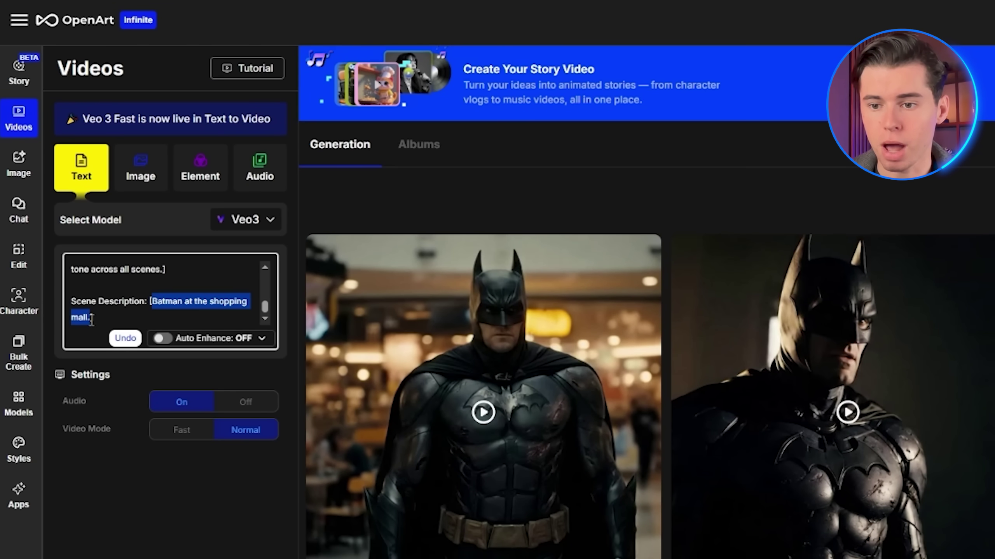
drag(154, 297, 98, 317)
key(BackSpace)
key(ctrl+v)
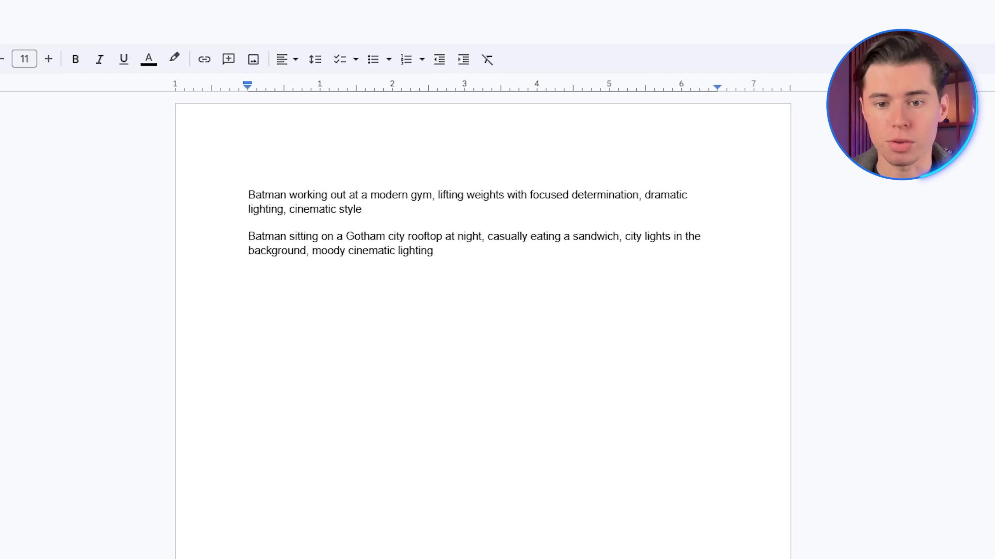
drag(434, 252, 268, 237)
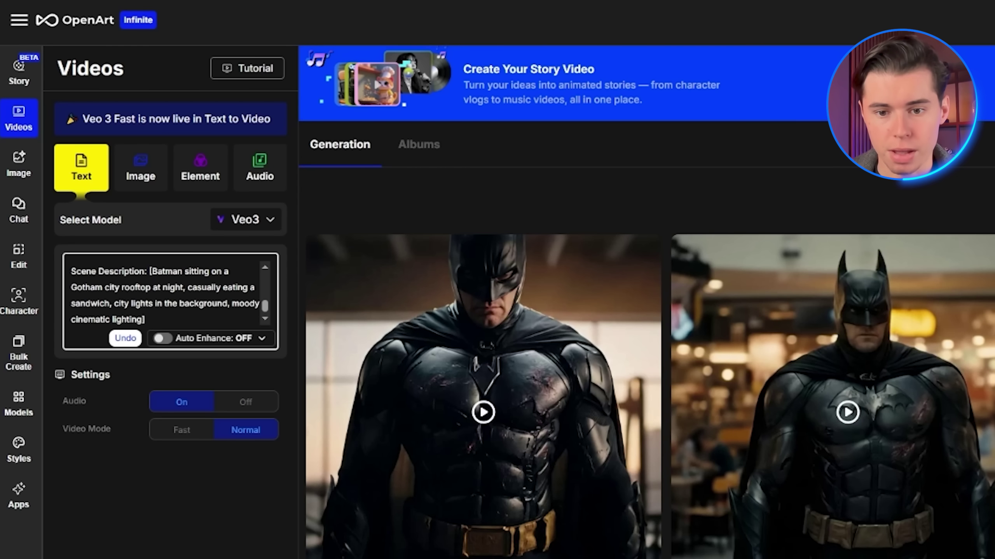
scroll(498, 280, down, 10)
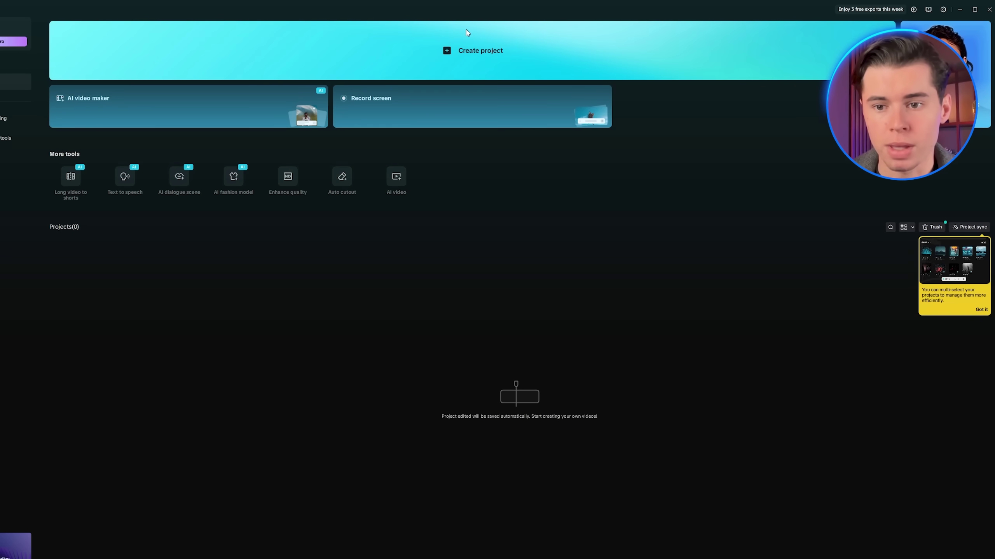
- Switch to CapCut, create a project and place the kitchen, shopping mall, gym and rooftop clips in sequence, trimming the end of the last clip
click(466, 29)
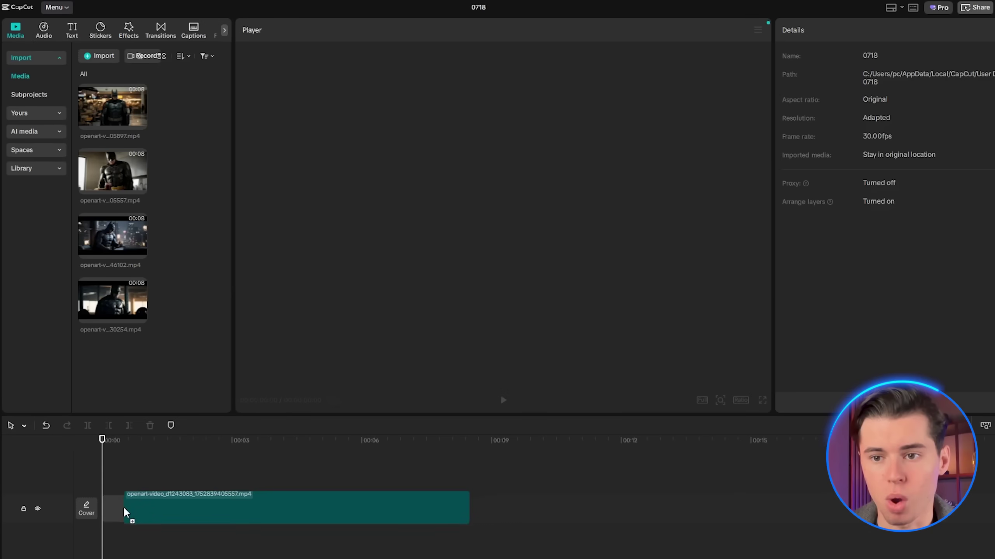
click(126, 514)
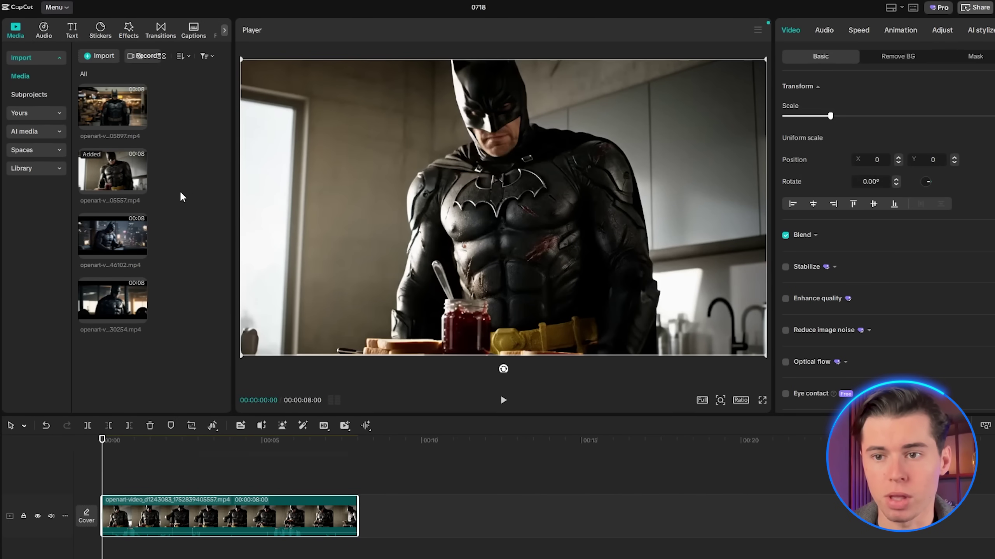
drag(113, 105, 416, 492)
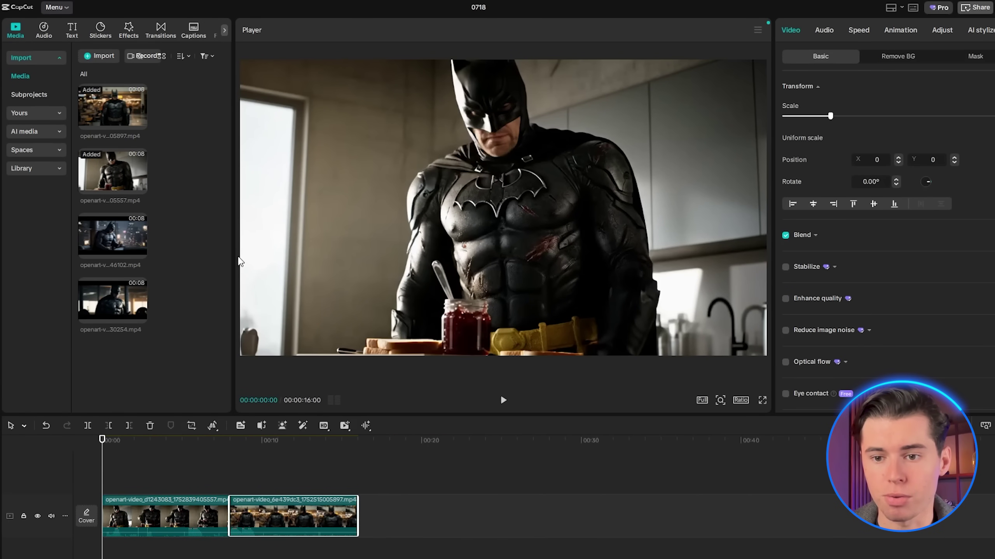
drag(112, 299, 423, 509)
drag(112, 235, 393, 506)
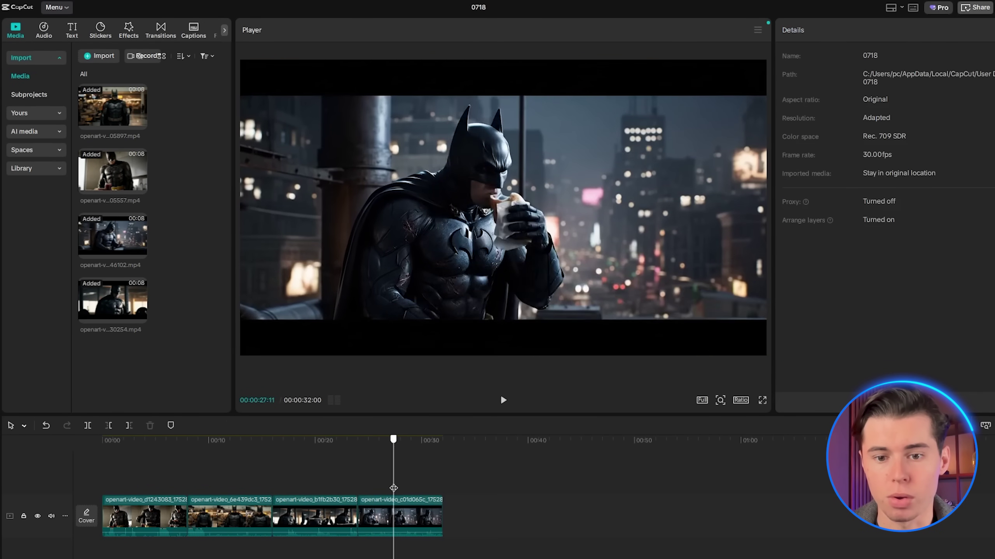
click(433, 509)
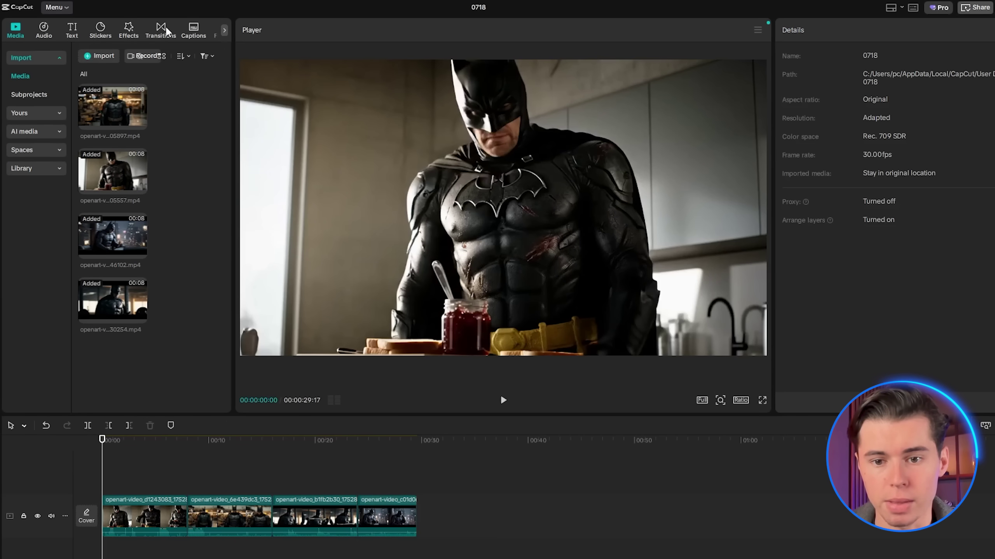
- Add the Black Fade transition at each of the three cuts between the four clips
click(166, 28)
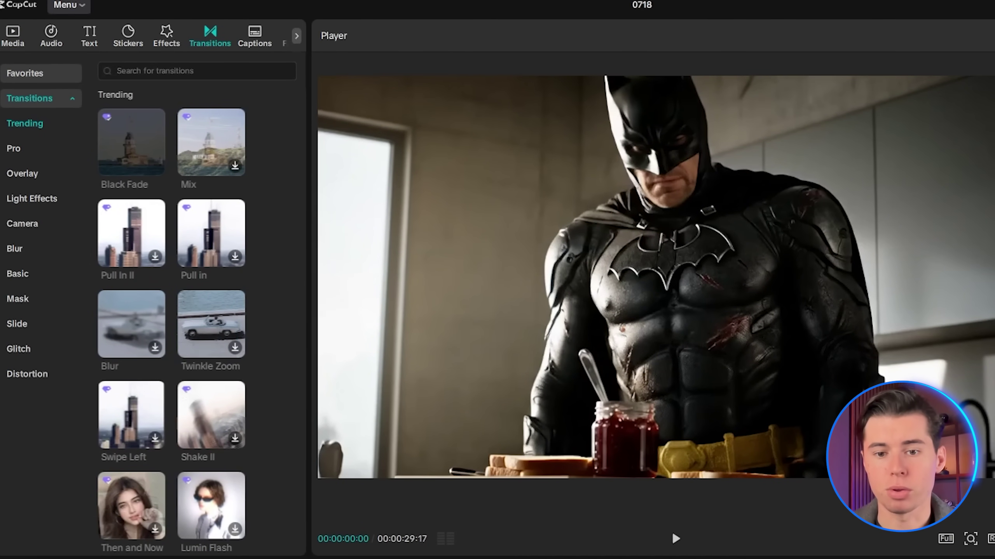
click(155, 166)
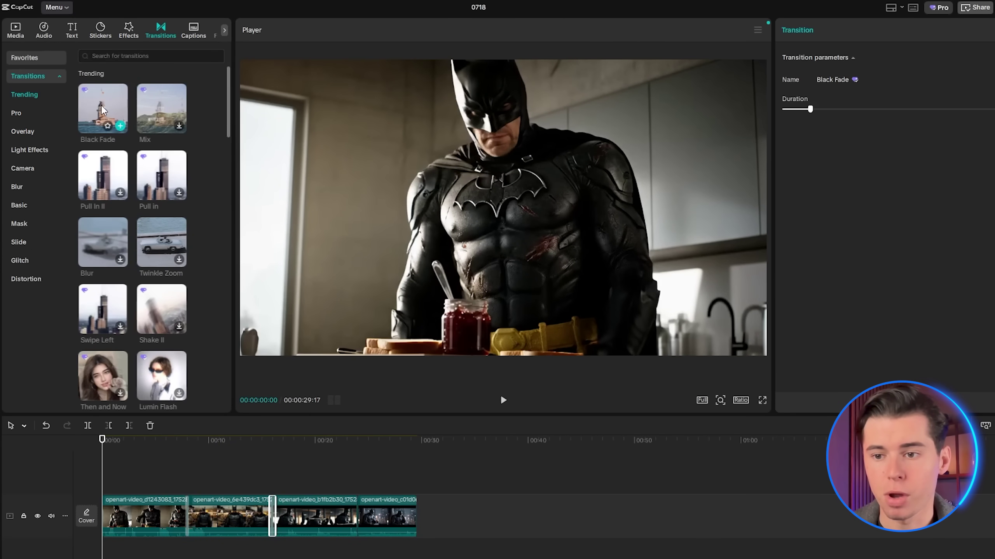
click(357, 517)
scroll(253, 533, up, 3)
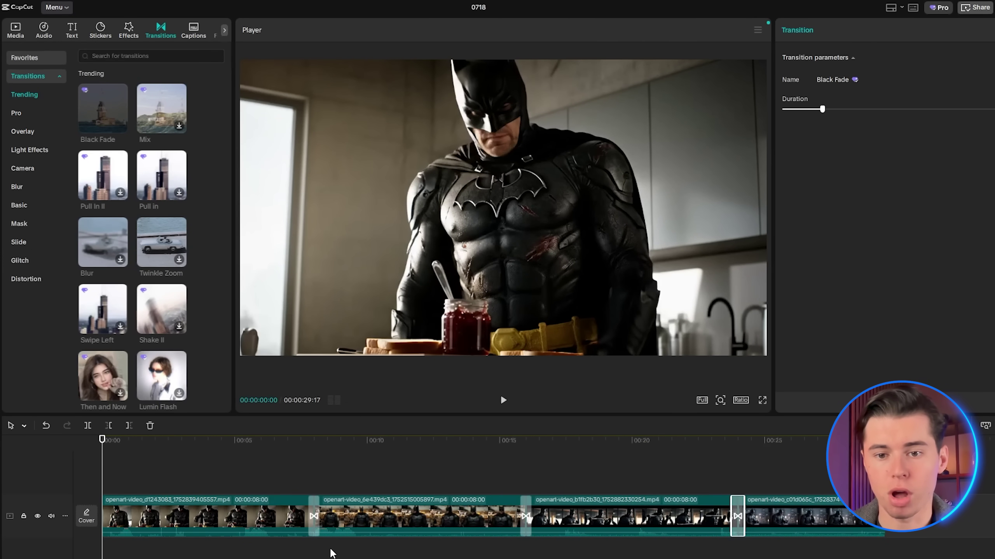
- Lower the audio volume of the shopping mall, kitchen and gym clips directly on the timeline
drag(360, 528, 365, 533)
drag(251, 529, 254, 533)
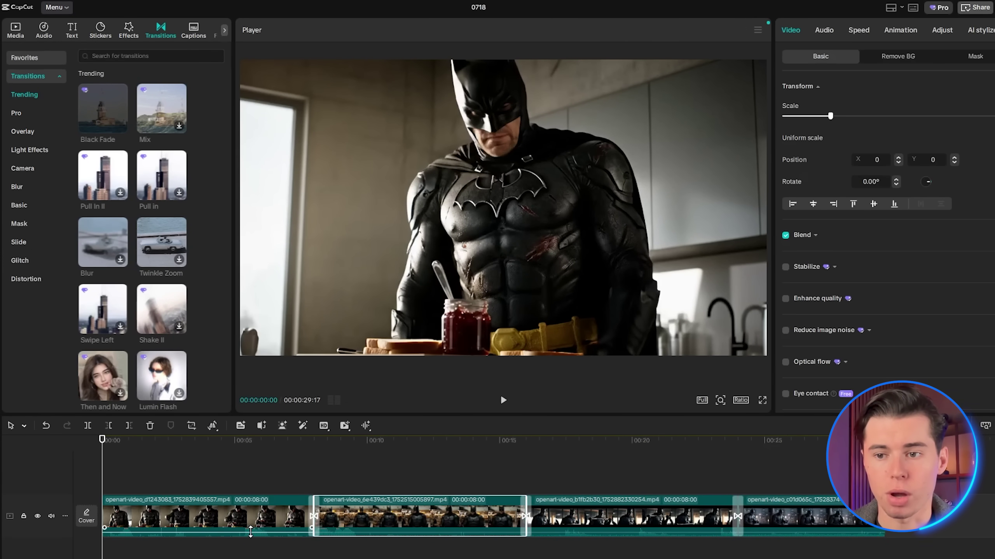
click(590, 485)
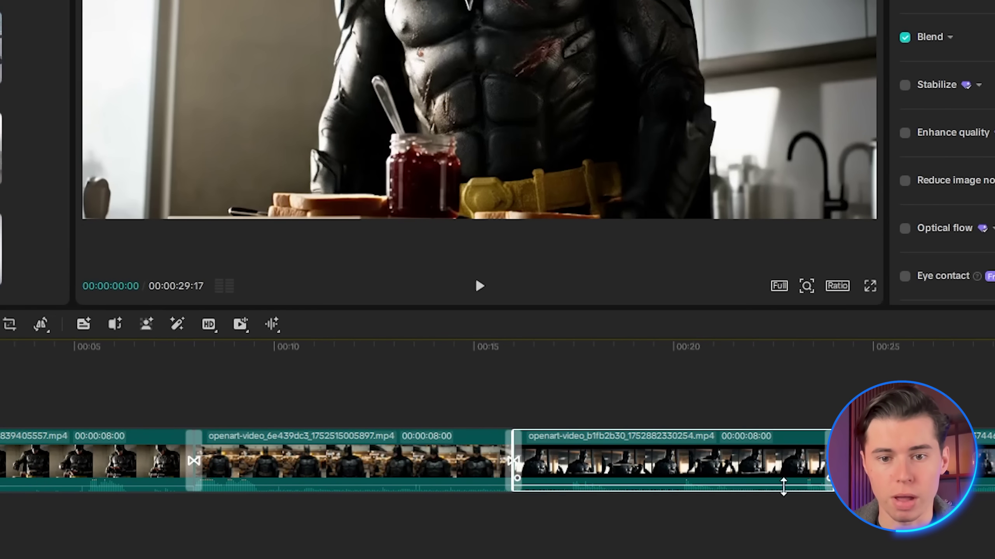
click(620, 528)
scroll(357, 484, down, 3)
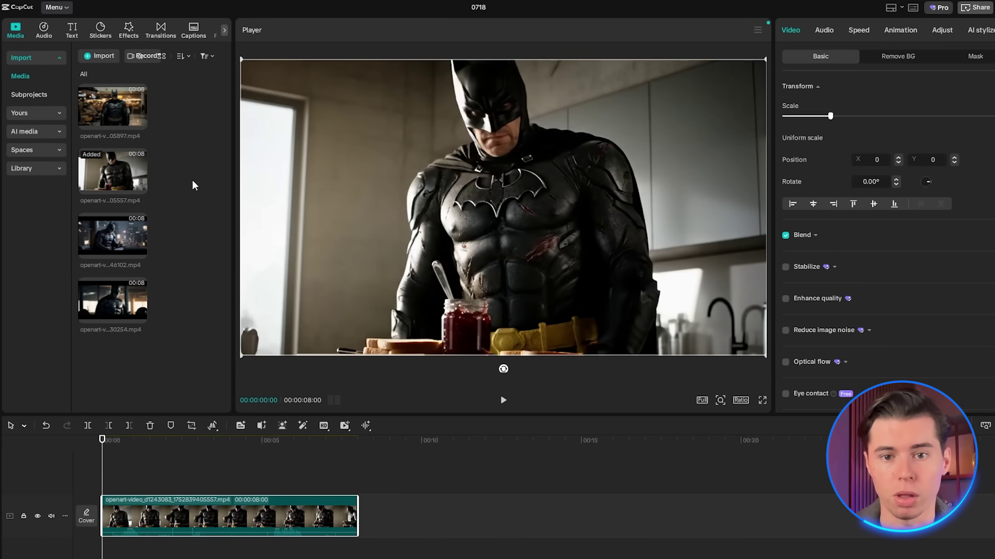
- Place the shopping mall clip after the kitchen clip and add the Black Fade transition at the cut between the gym and rooftop clips
drag(112, 105, 438, 473)
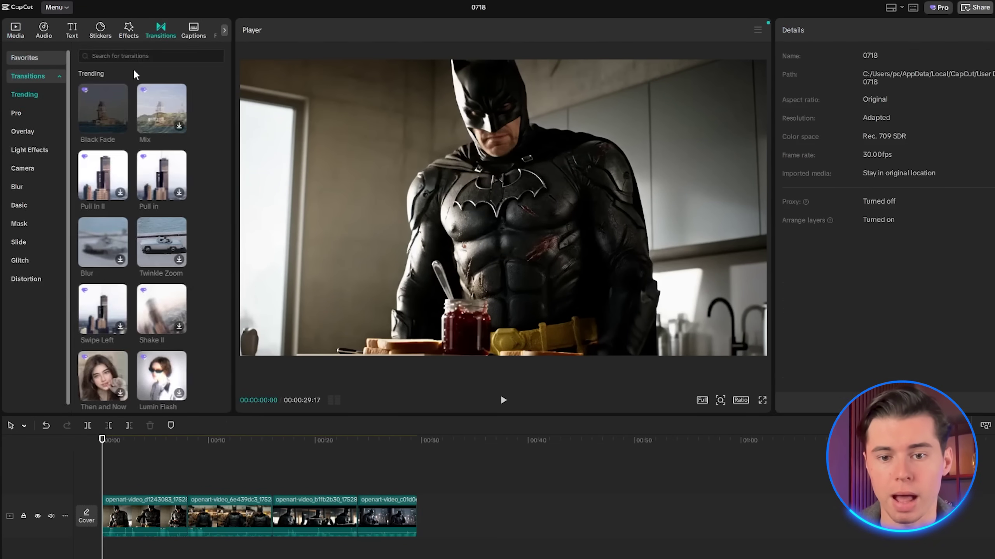
drag(103, 107, 357, 516)
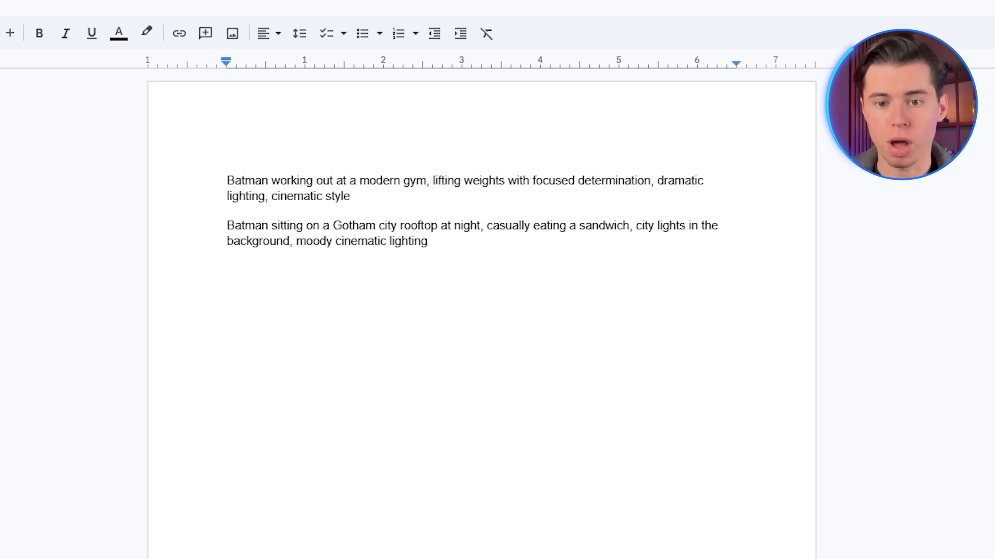
- Select the gym scene text in the document and delete "Batman at the shopping mall." from the scene description in OpenArt's video prompt
drag(350, 207, 202, 167)
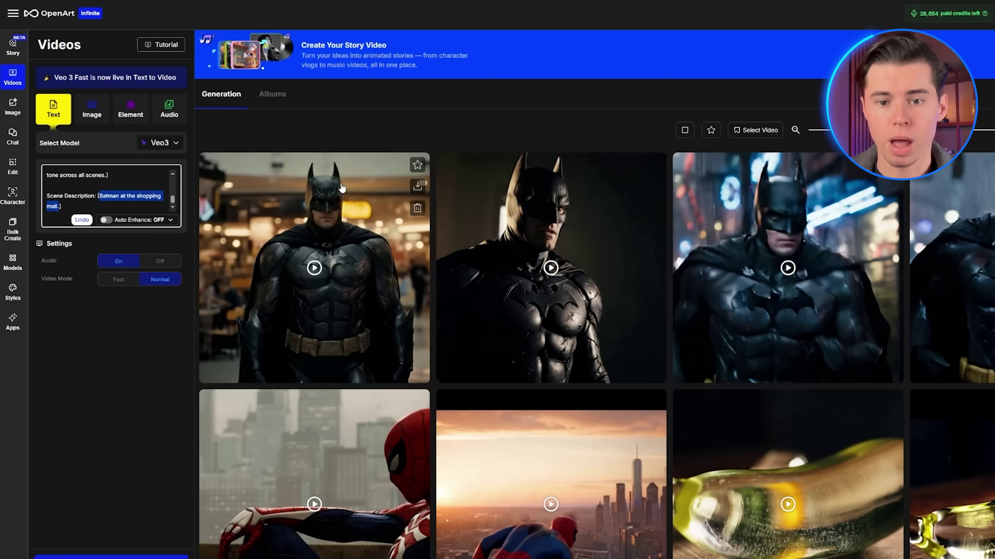
key(BackSpace)
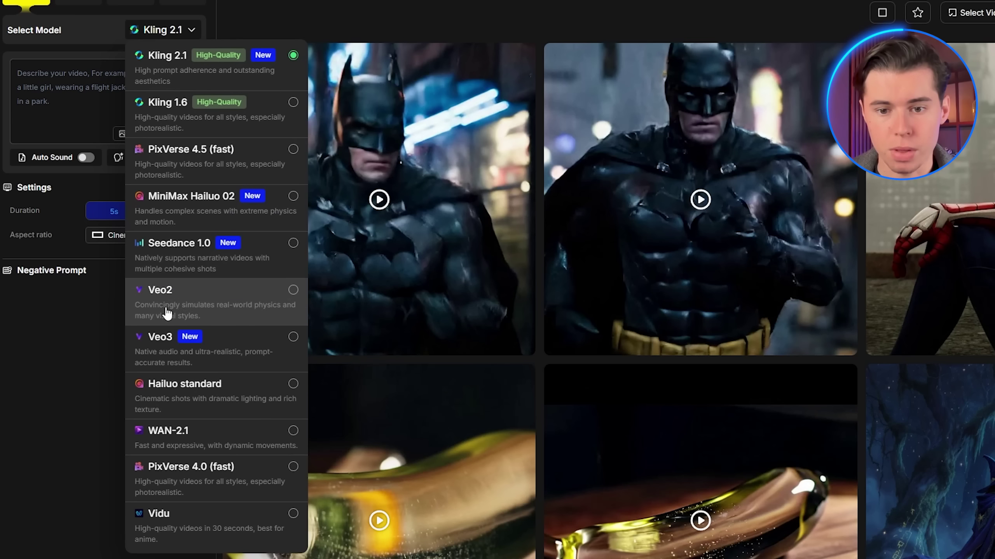
- Choose Veo3 as the text-to-video model in OpenArt
click(202, 348)
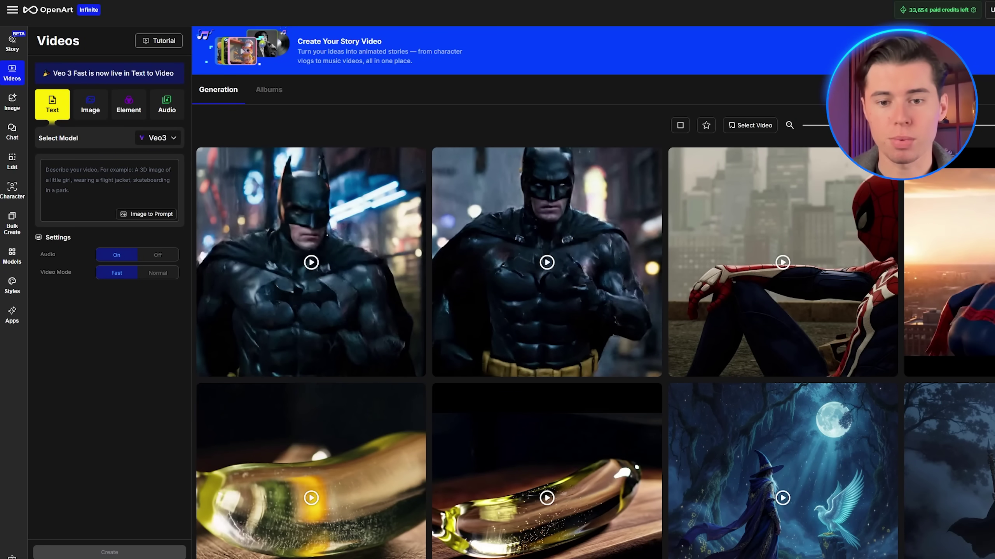